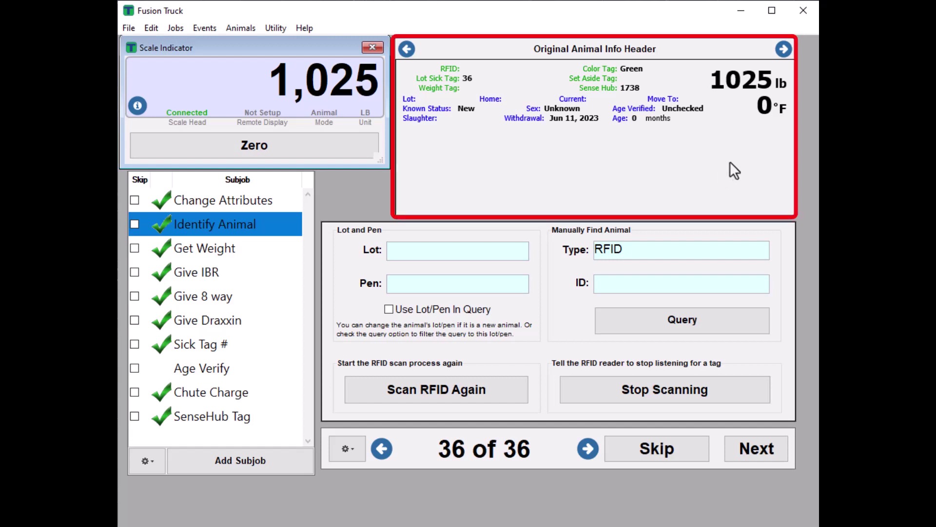
Preview the Event Synopsis and Running Totals header panels, then show the header panel list
{"action": "left_click", "coordinate": [784, 56]}
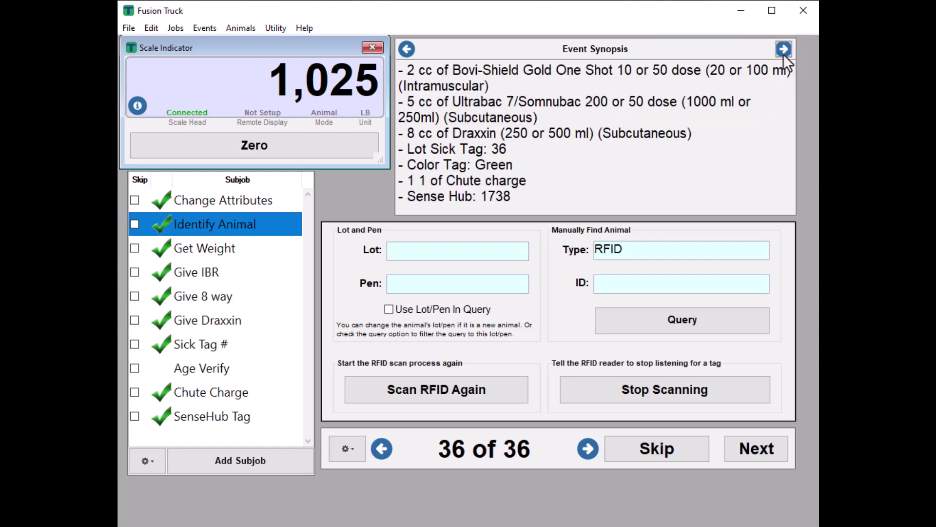
{"action": "left_click", "coordinate": [784, 51]}
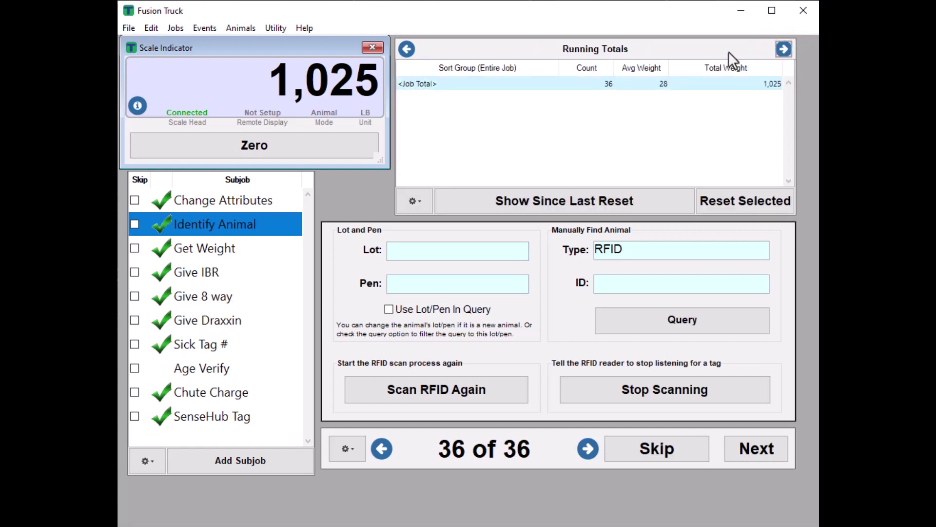
{"action": "left_click", "coordinate": [705, 51]}
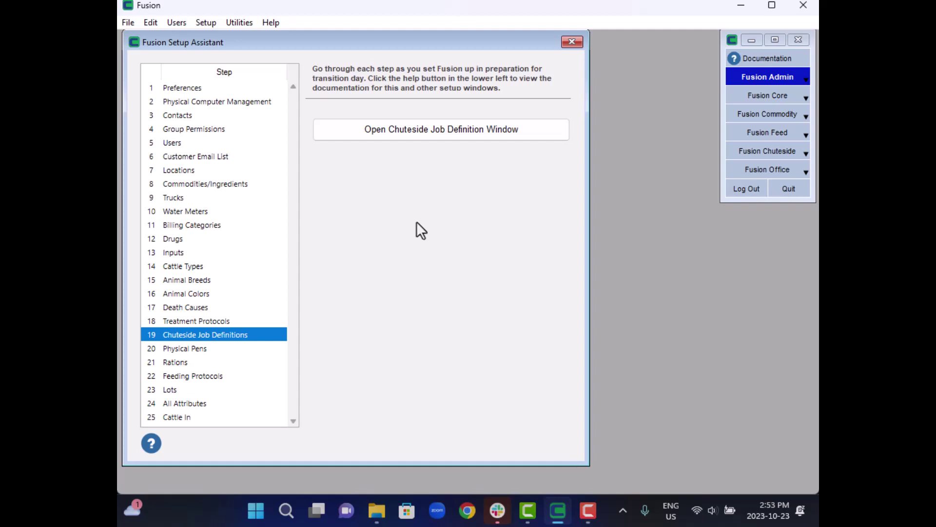
Open the Chuteside Job Definition window and its HUD list through Options > Edit HUDs
{"action": "left_click", "coordinate": [420, 134]}
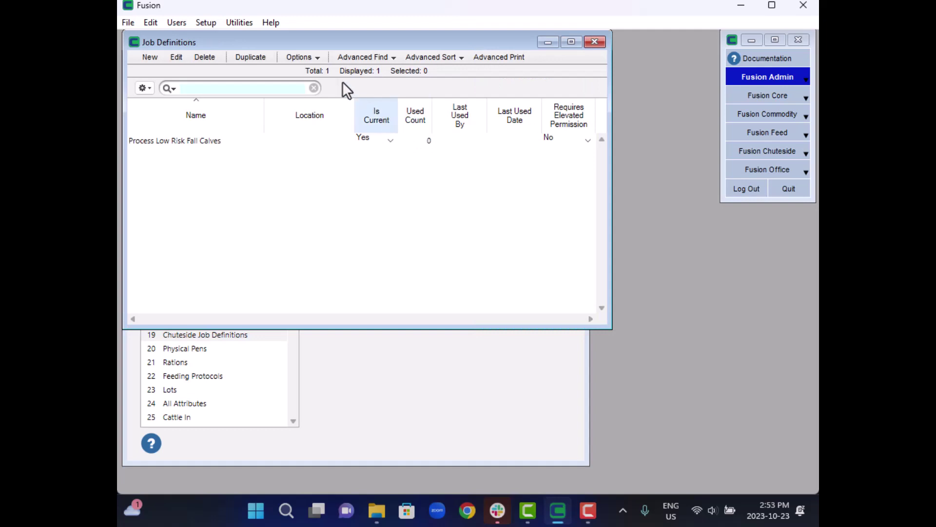
{"action": "left_click", "coordinate": [312, 58]}
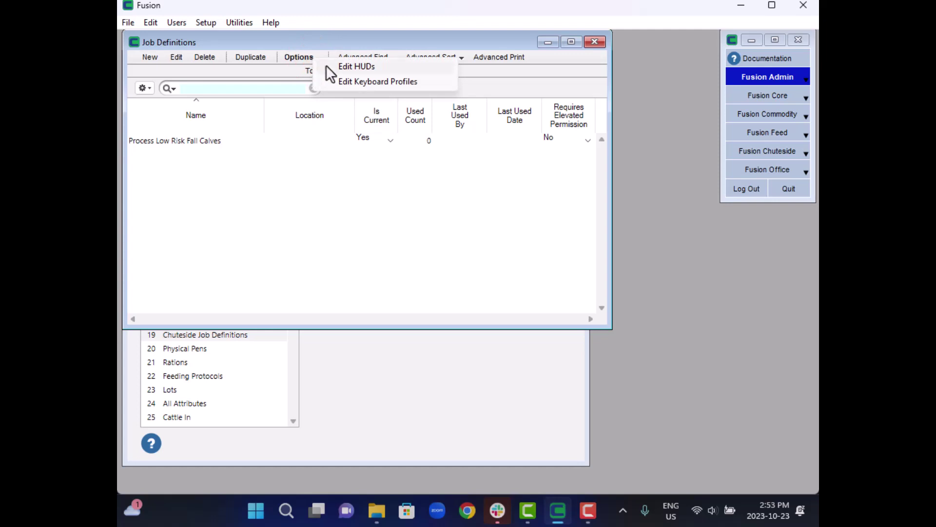
{"action": "left_click", "coordinate": [329, 66]}
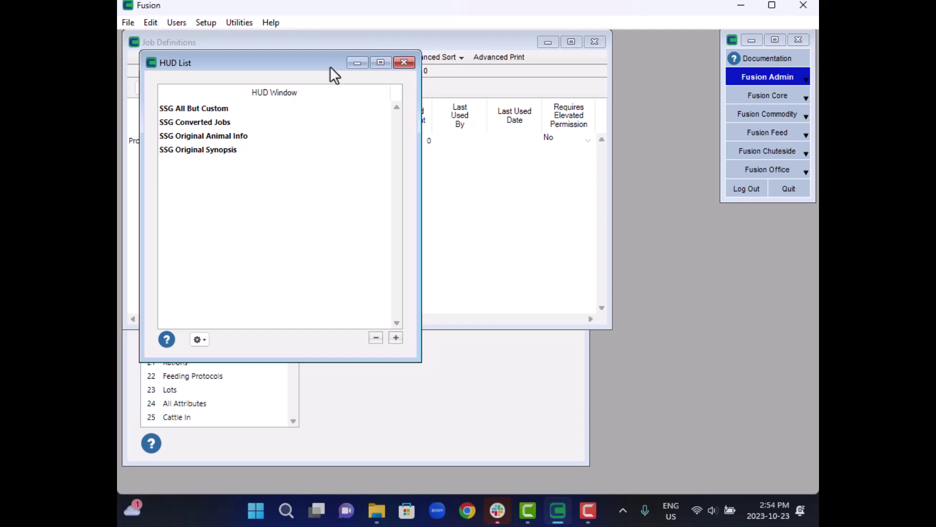
Create a new HUD and name it 'Treating Jobs'
{"action": "left_click", "coordinate": [396, 336]}
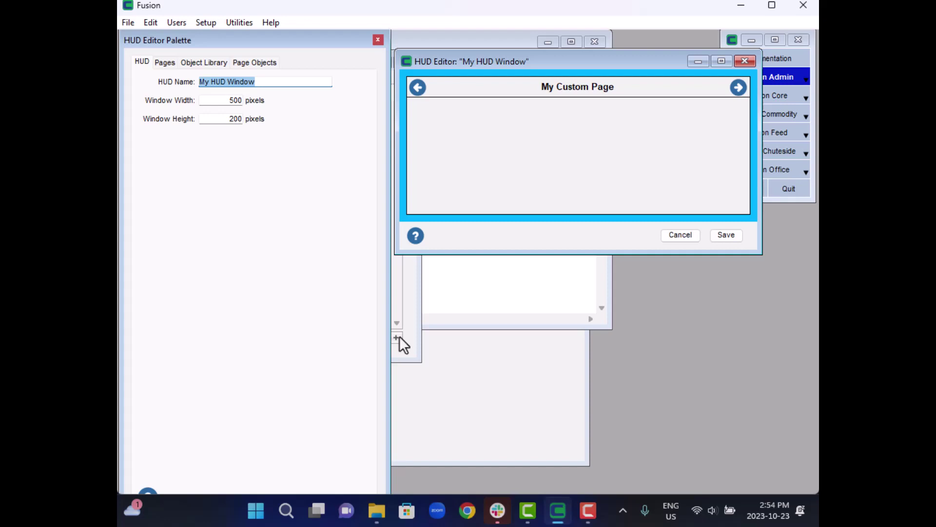
{"action": "left_click", "coordinate": [268, 82]}
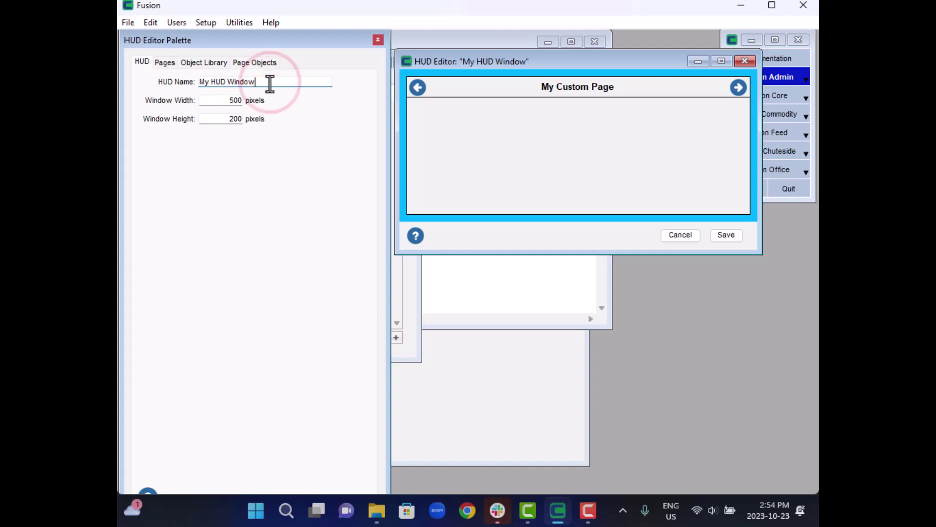
{"action": "key", "text": "BackSpace"}
{"action": "key", "text": "BackSpace"}
{"action": "key", "text": "BackSpace"}
{"action": "key", "text": "BackSpace"}
{"action": "key", "text": "BackSpace"}
{"action": "key", "text": "BackSpace"}
{"action": "key", "text": "BackSpace"}
{"action": "key", "text": "BackSpace"}
{"action": "key", "text": "BackSpace"}
{"action": "key", "text": "BackSpace"}
{"action": "key", "text": "BackSpace"}
{"action": "key", "text": "BackSpace"}
{"action": "key", "text": "BackSpace"}
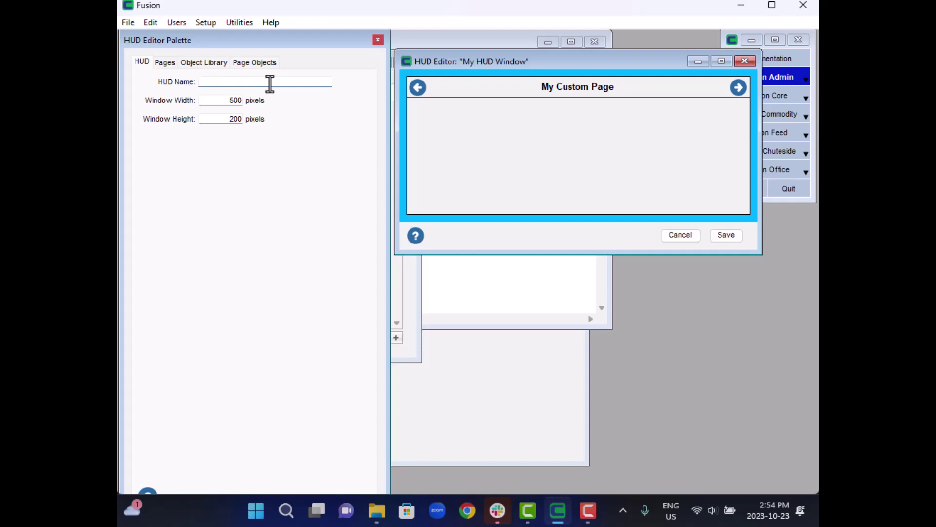
{"action": "type", "text": "Treating Jobs"}
{"action": "key", "text": "Tab"}
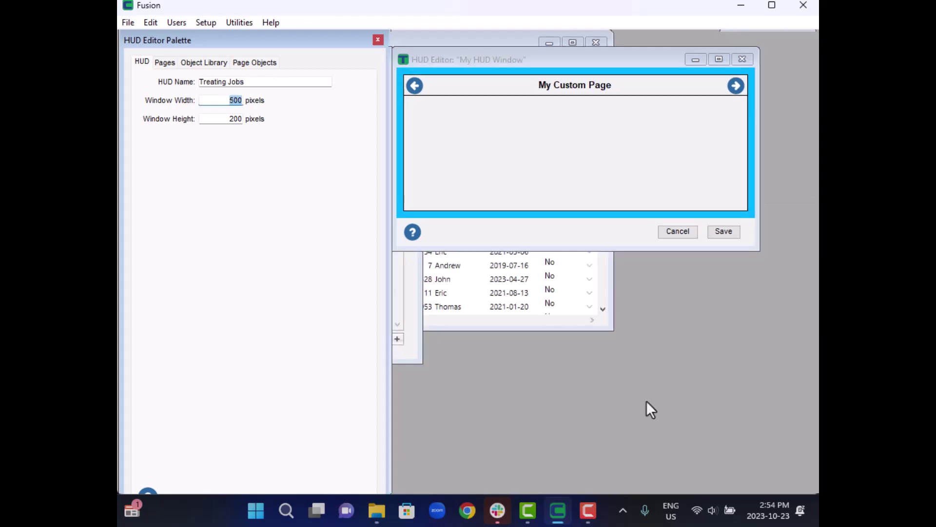
Enlarge the HUD editor window and show the HUD's pages
{"action": "left_click", "coordinate": [600, 61]}
{"action": "left_click_drag", "start_coordinate": [759, 250], "coordinate": [704, 244]}
{"action": "left_click", "coordinate": [163, 63]}
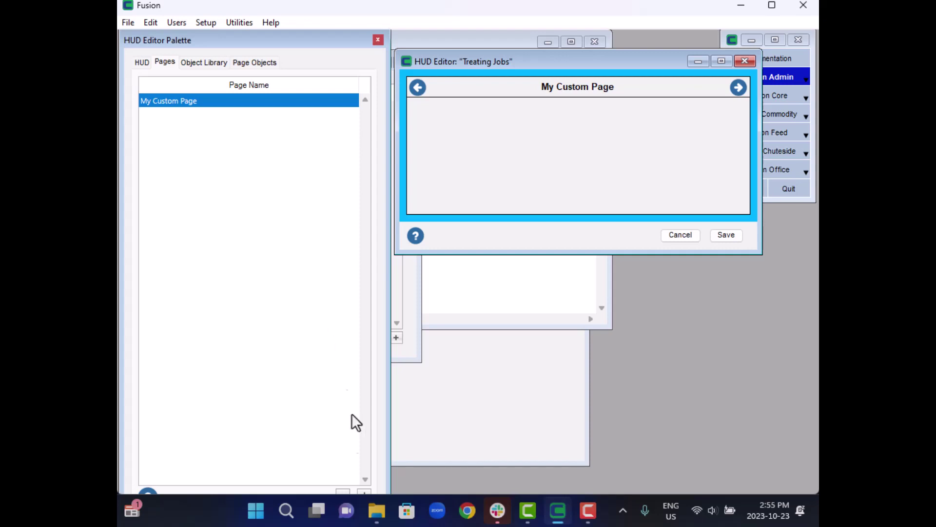
Add an Event Synopsis Page and a Running Totals Page to the HUD
{"action": "left_click", "coordinate": [365, 485]}
{"action": "left_click", "coordinate": [405, 414]}
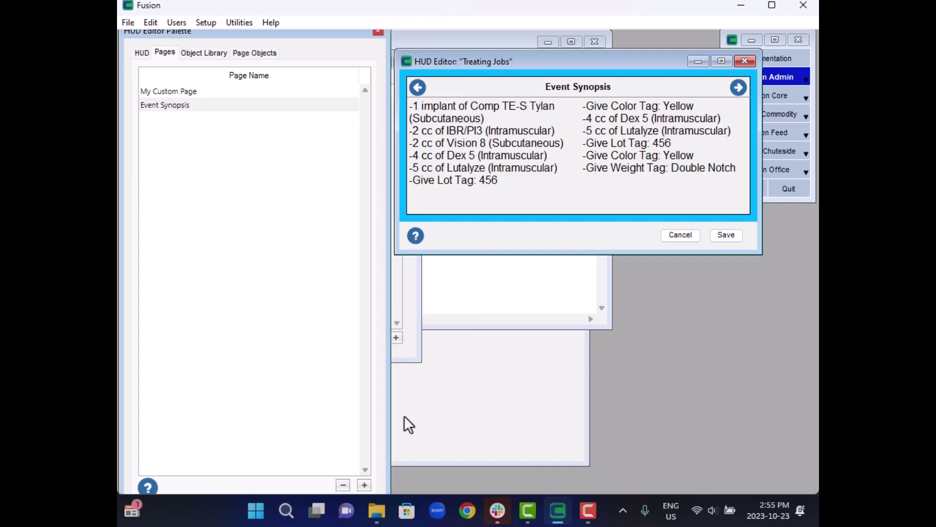
{"action": "left_click", "coordinate": [365, 485]}
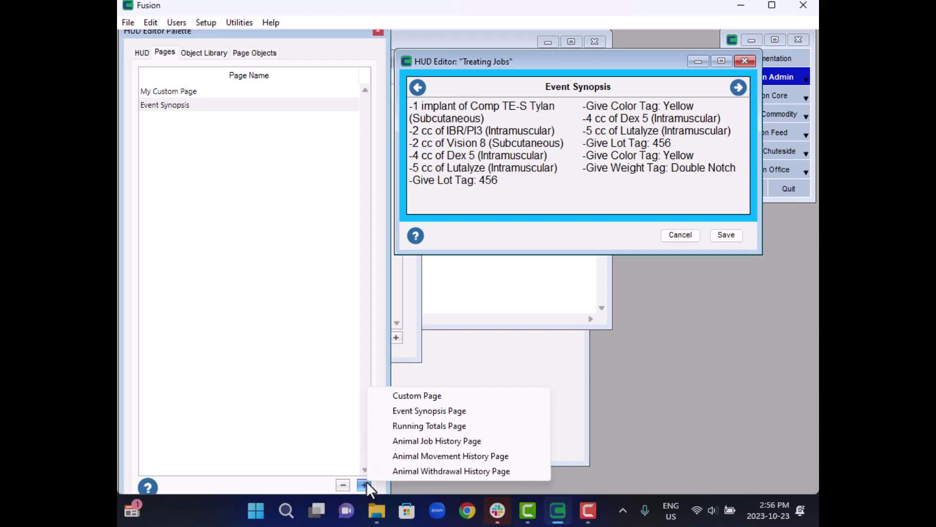
{"action": "left_click", "coordinate": [426, 423]}
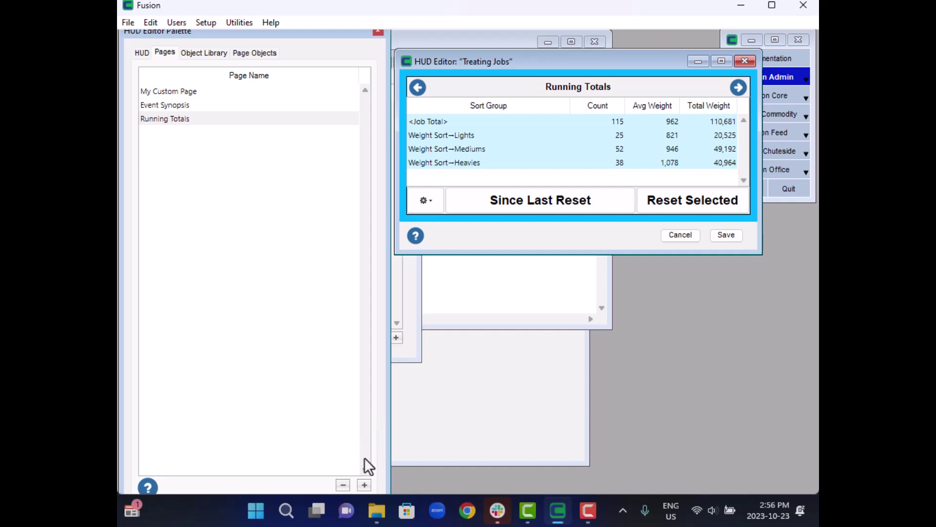
Add Animal Job History, Animal Movement History and Animal Withdrawal History pages
{"action": "left_click", "coordinate": [366, 486]}
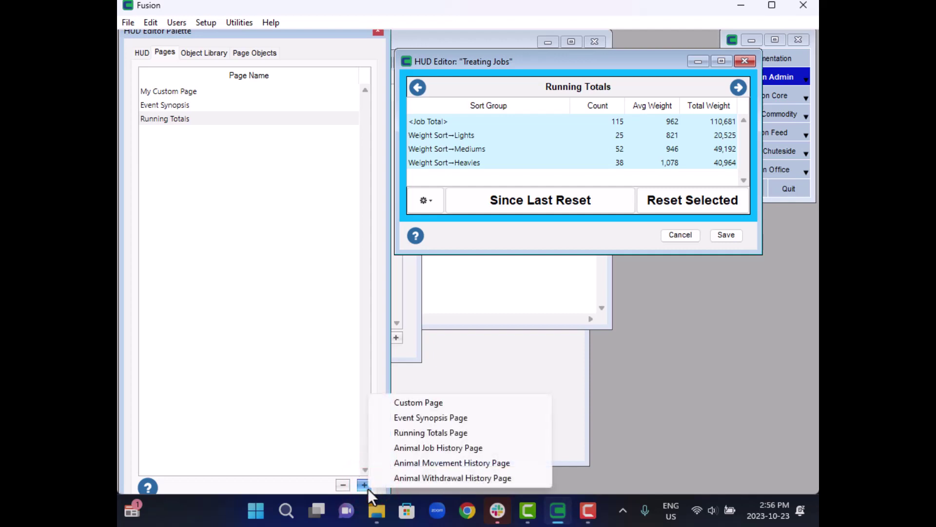
{"action": "left_click", "coordinate": [397, 449]}
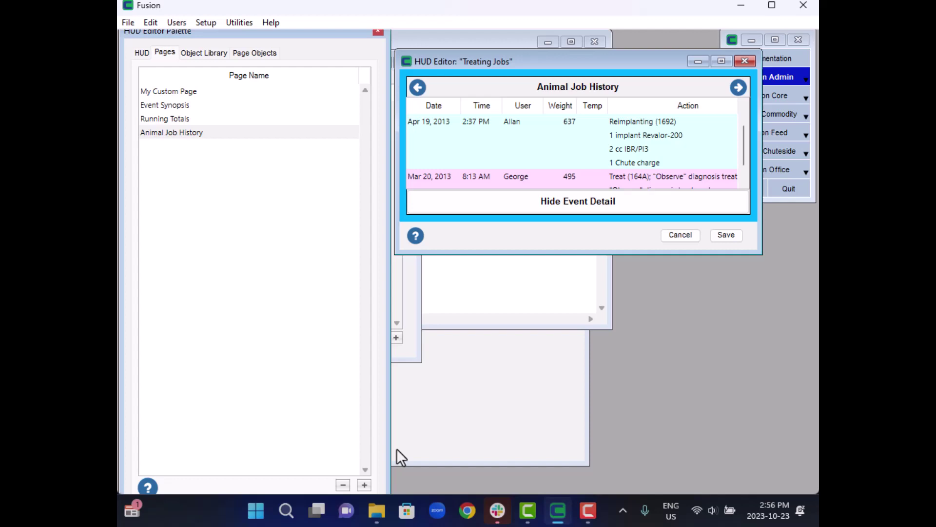
{"action": "left_click", "coordinate": [364, 485]}
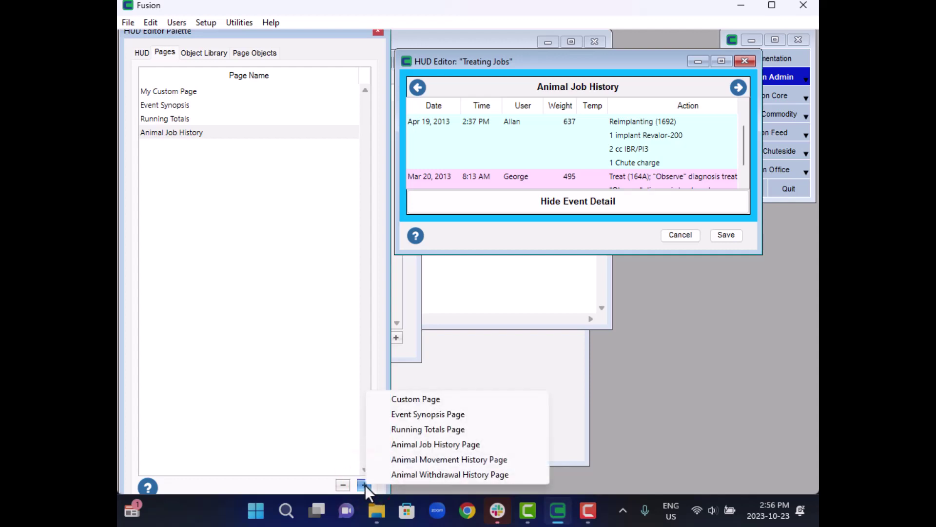
{"action": "left_click", "coordinate": [393, 463]}
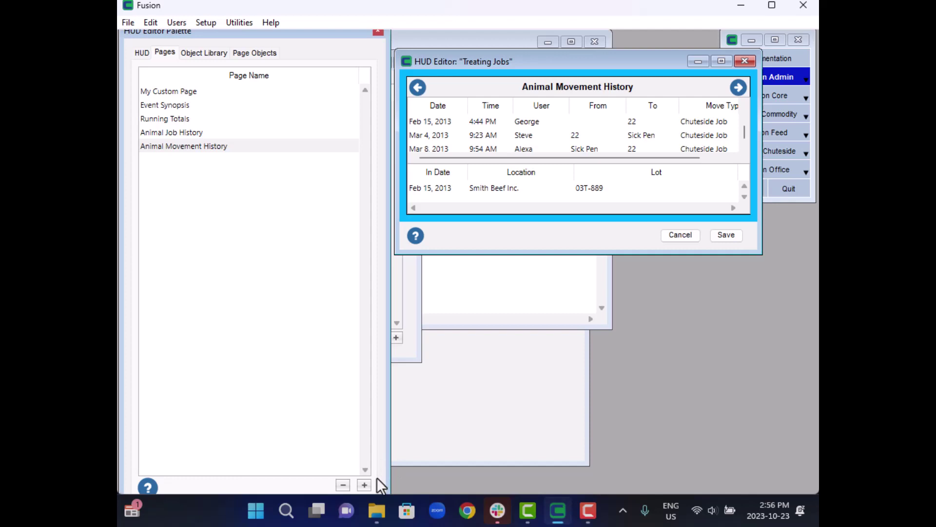
{"action": "left_click", "coordinate": [364, 485]}
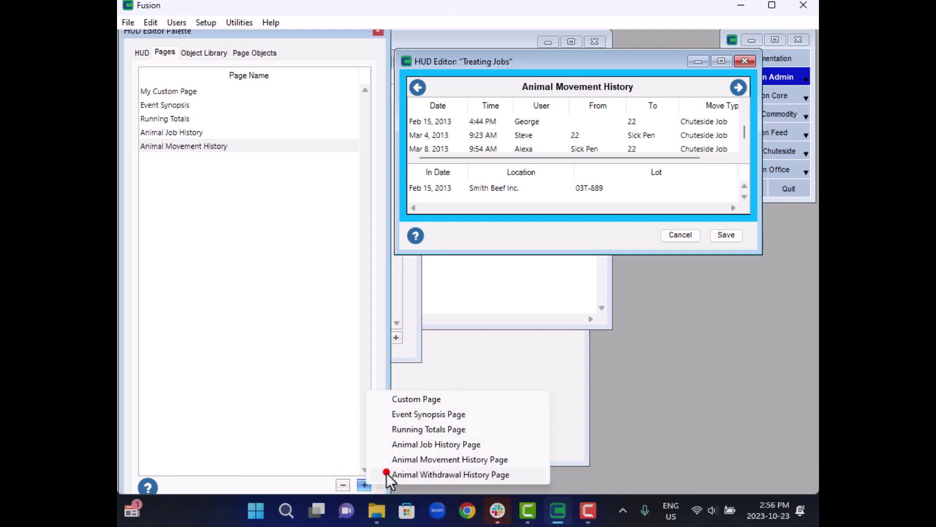
{"action": "left_click", "coordinate": [386, 473]}
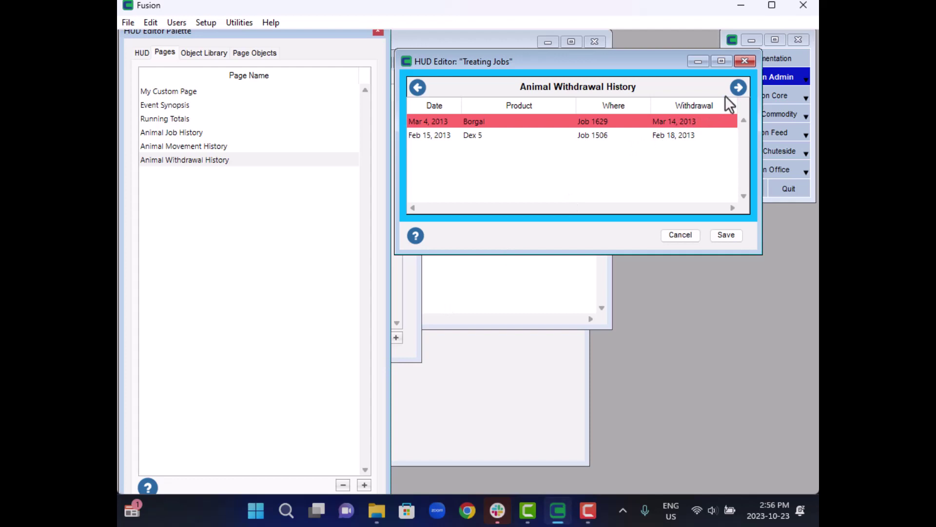
Preview the pages and move Animal Withdrawal History directly below Running Totals
{"action": "left_click", "coordinate": [738, 88]}
{"action": "left_click", "coordinate": [690, 93]}
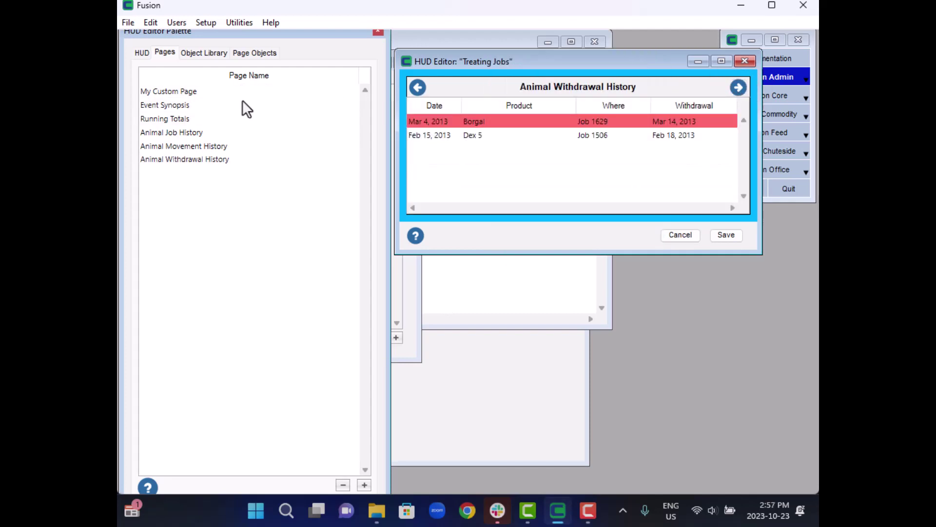
{"action": "left_click", "coordinate": [174, 119]}
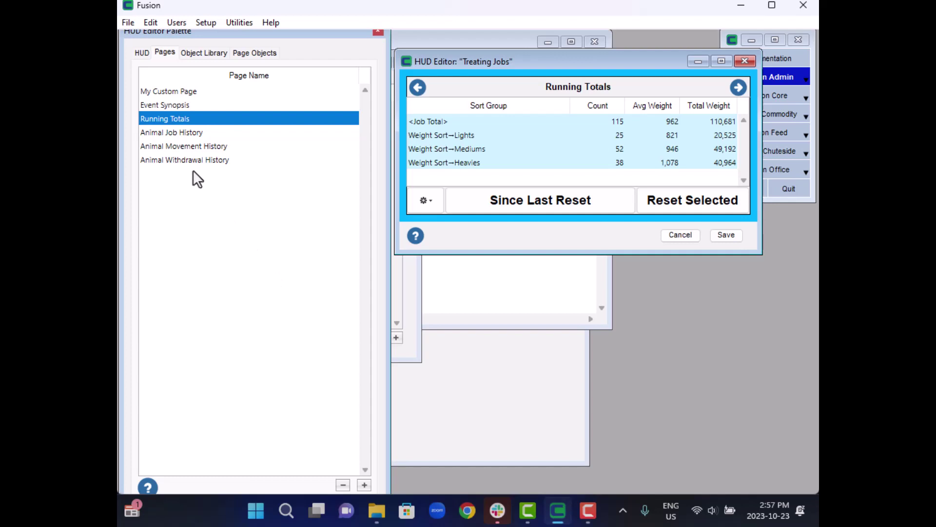
{"action": "left_click_drag", "start_coordinate": [186, 163], "coordinate": [189, 120]}
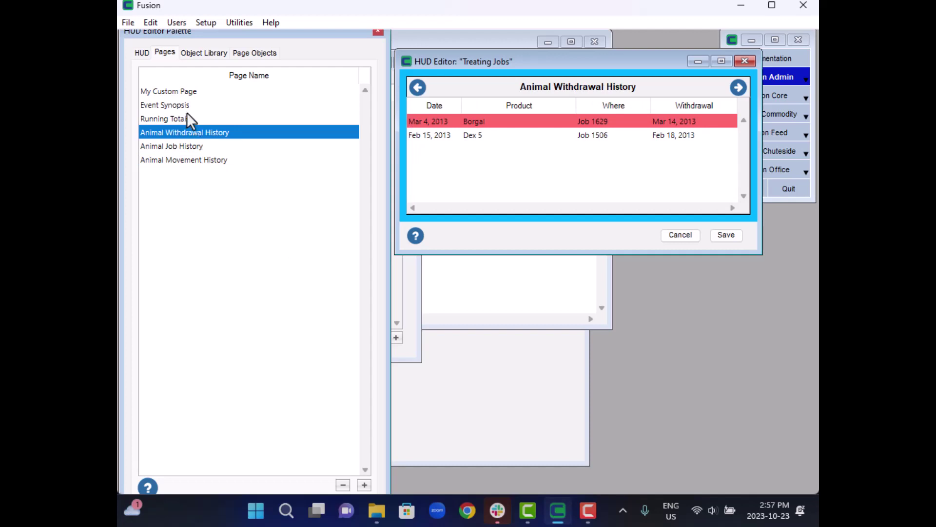
Rename My Custom Page to 'Treat Info' and show the Object Library
{"action": "left_click", "coordinate": [180, 92]}
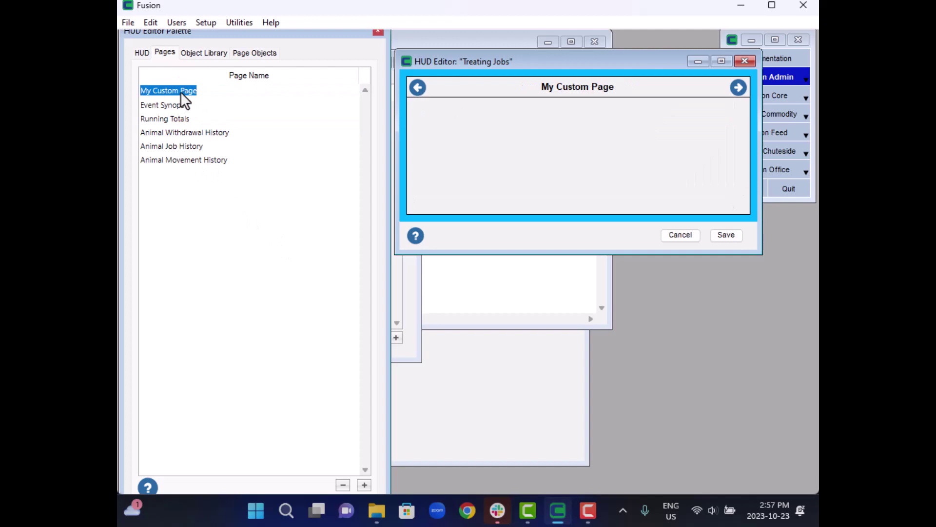
{"action": "type", "text": "Treat Info"}
{"action": "key", "text": "Return"}
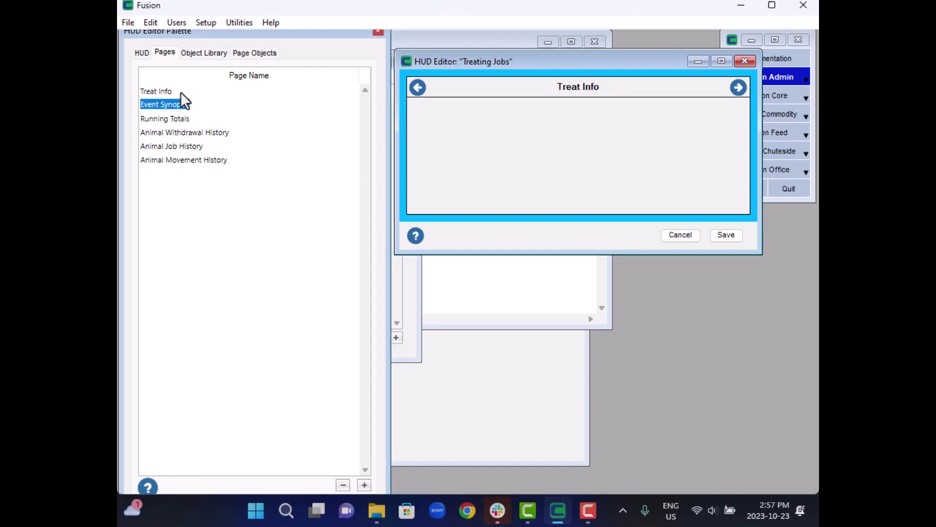
{"action": "left_click", "coordinate": [190, 61]}
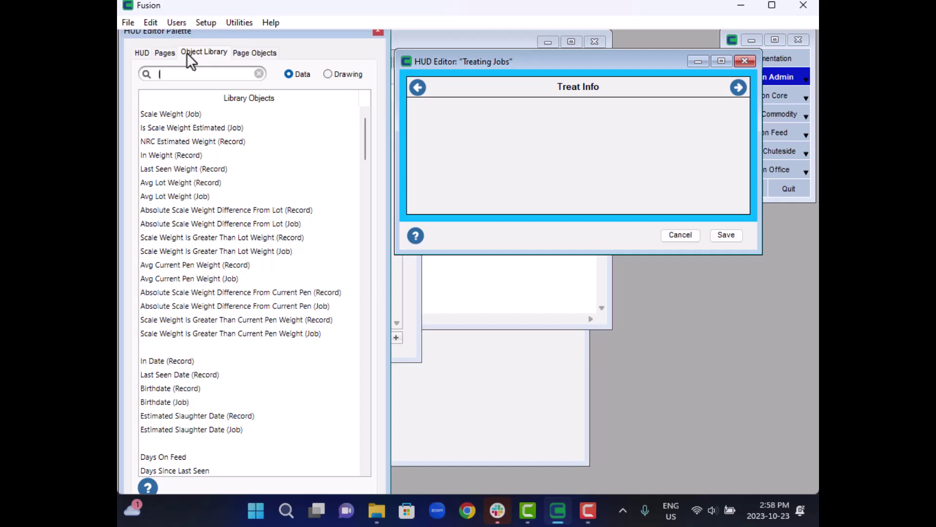
Search the library for 'tem' and place Temperature (Job) on the Treat Info page
{"action": "type", "text": "tem"}
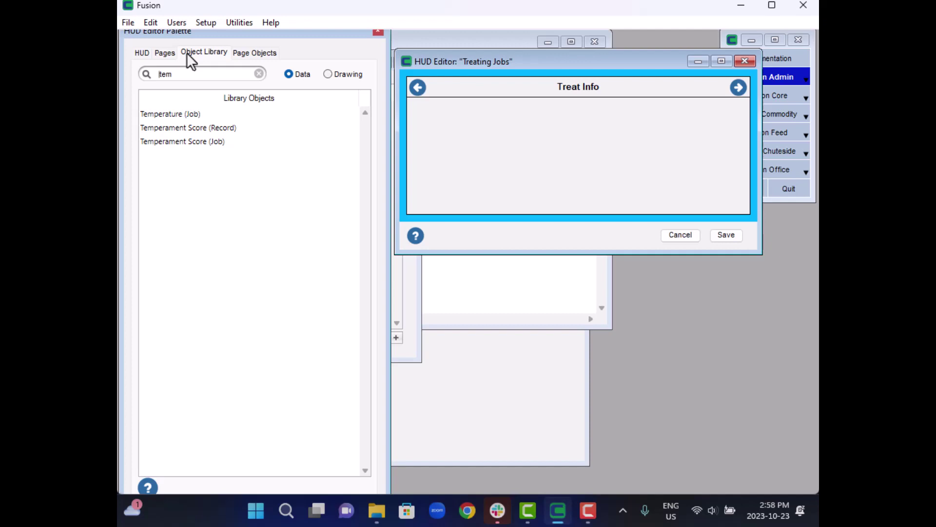
{"action": "left_click_drag", "start_coordinate": [161, 119], "coordinate": [514, 132]}
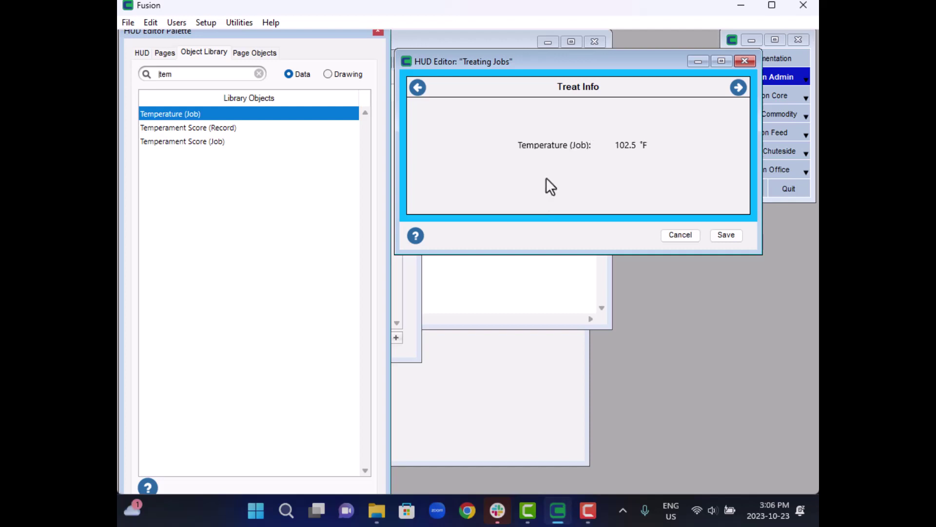
Delete the Temperature (Job) label and °F unit, then move the 102.5 value toward the centre
{"action": "left_click", "coordinate": [543, 147]}
{"action": "left_click", "coordinate": [644, 145], "text": "shift"}
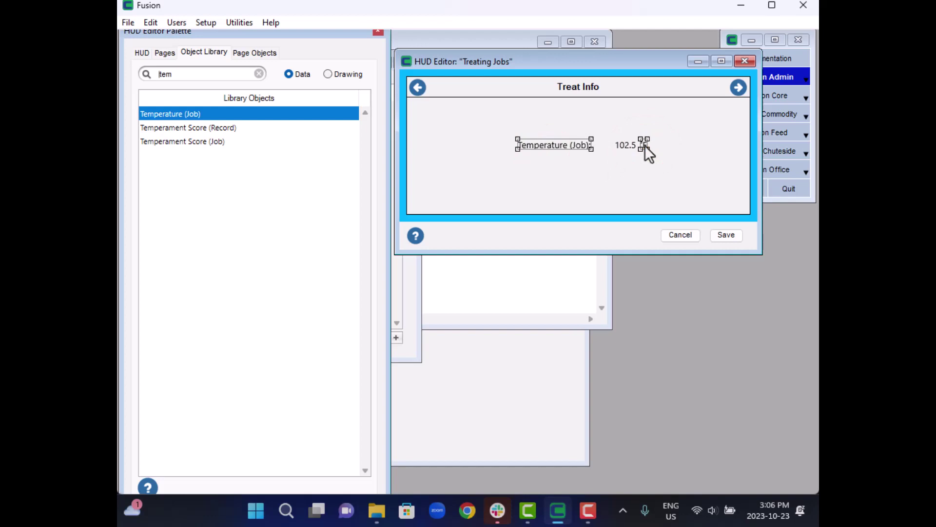
{"action": "right_click", "coordinate": [645, 145]}
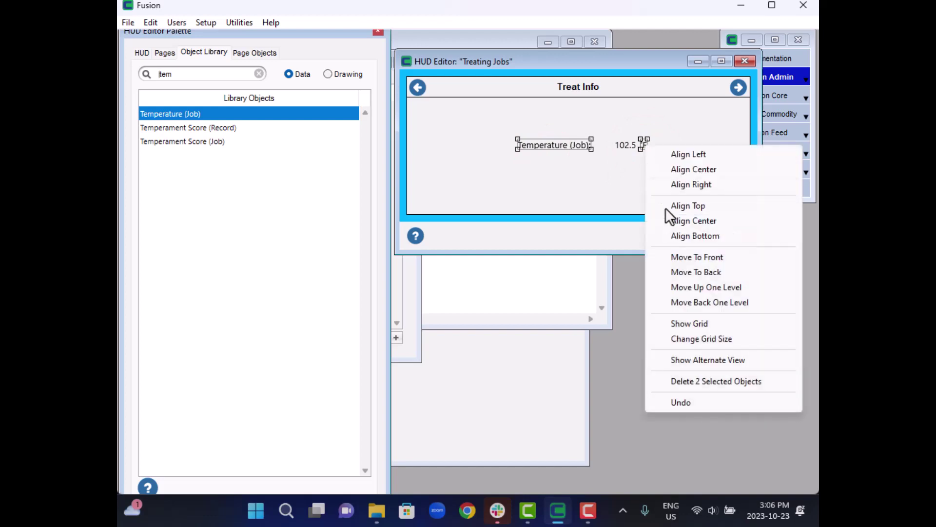
{"action": "left_click", "coordinate": [734, 385]}
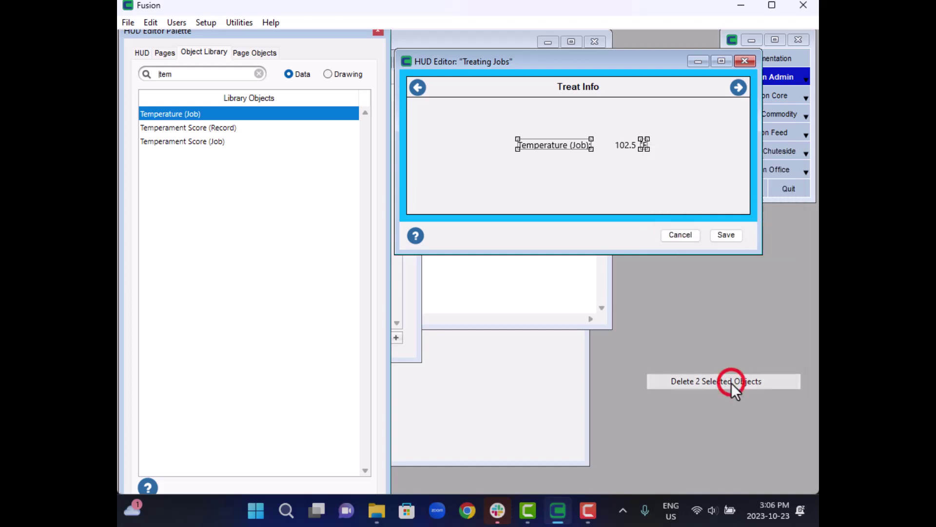
{"action": "left_click", "coordinate": [625, 147]}
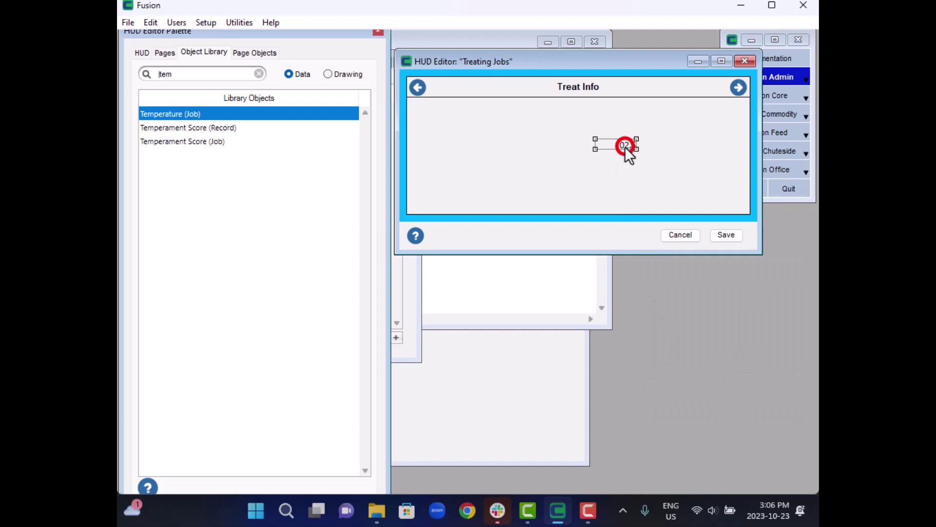
{"action": "left_click_drag", "start_coordinate": [625, 147], "coordinate": [582, 152]}
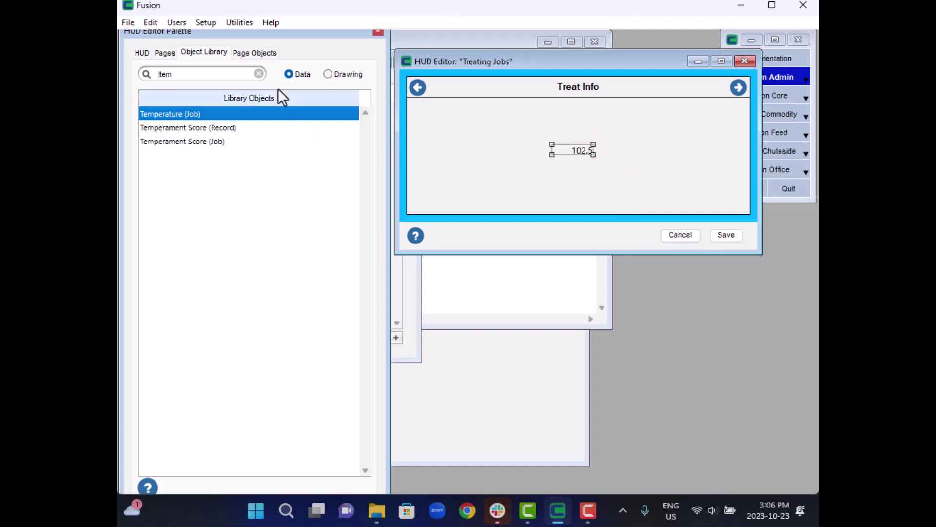
Make the temperature value 48-point bold and enlarge its box
{"action": "left_click", "coordinate": [259, 53]}
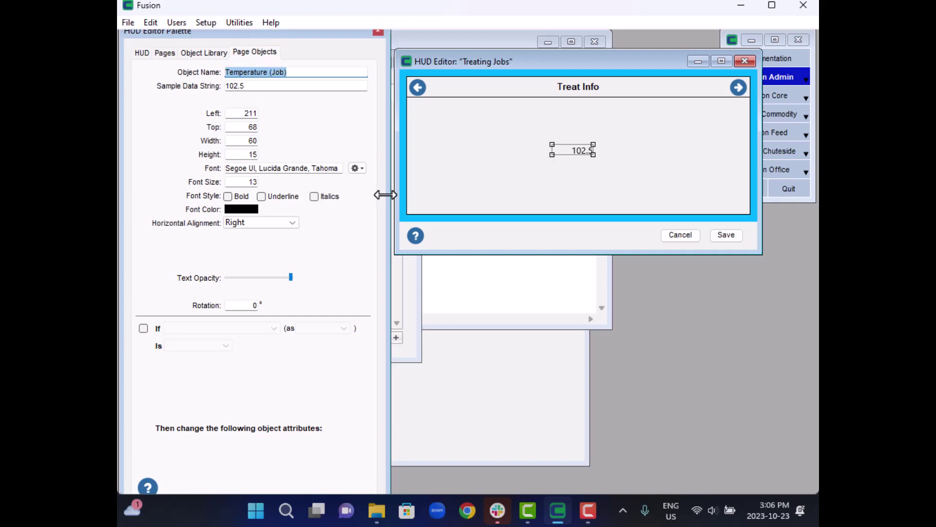
{"action": "double_click", "coordinate": [248, 182]}
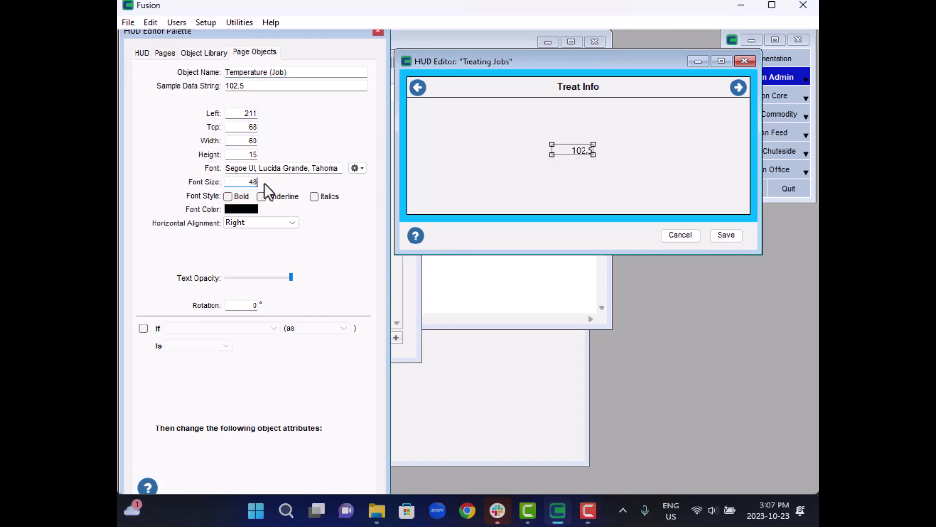
{"action": "key", "text": "Tab"}
{"action": "left_click_drag", "start_coordinate": [593, 155], "coordinate": [714, 130]}
{"action": "left_click", "coordinate": [228, 196]}
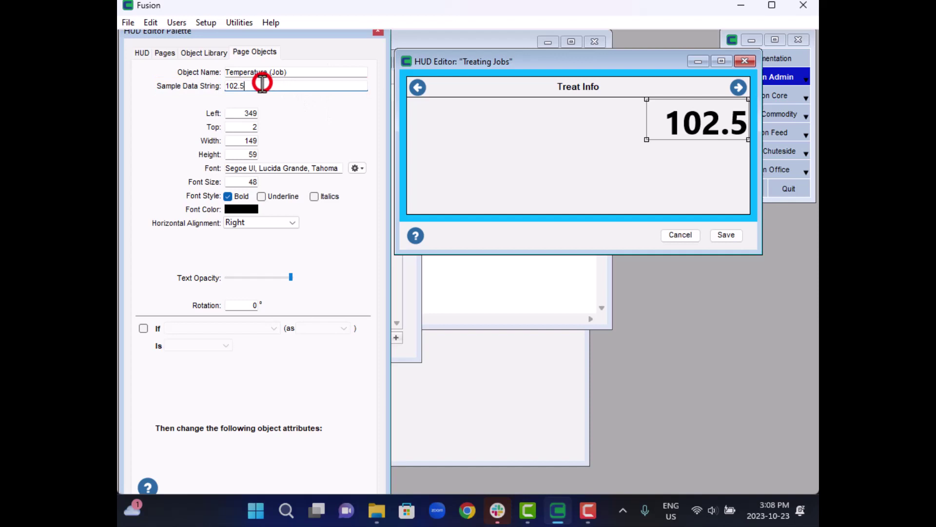
Test the sample value 9999.9, then restore the sample value to 102.5
{"action": "left_click_drag", "start_coordinate": [263, 84], "coordinate": [218, 88]}
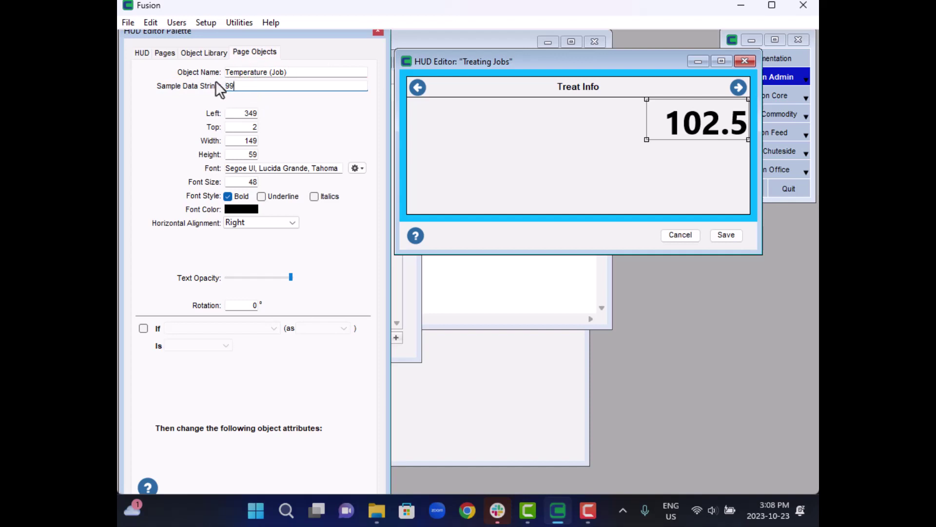
{"action": "type", "text": ".9"}
{"action": "key", "text": "Tab"}
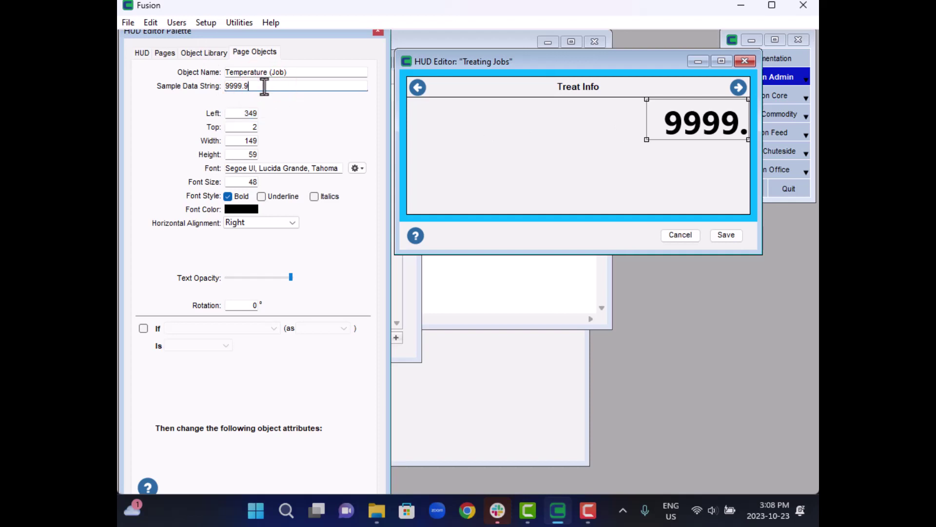
{"action": "left_click_drag", "start_coordinate": [265, 86], "coordinate": [231, 88]}
{"action": "type", "text": "102.5"}
{"action": "key", "text": "Tab"}
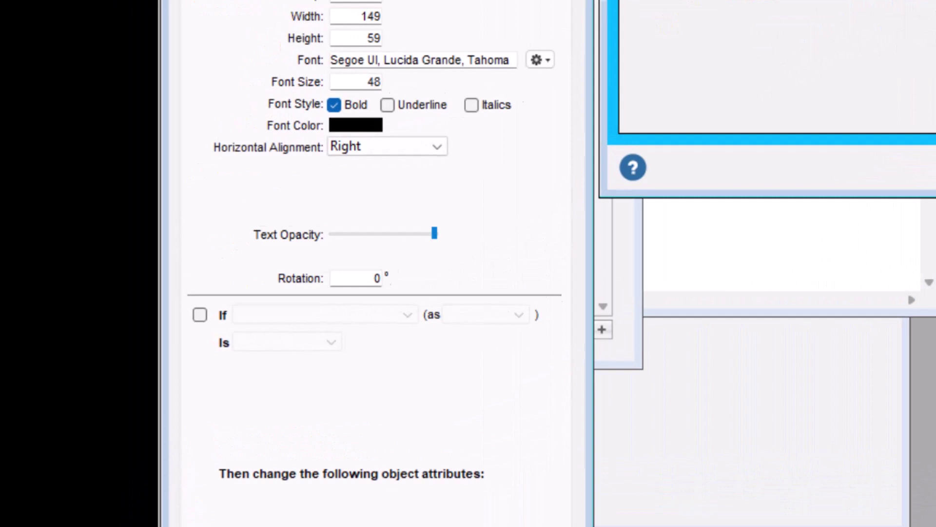
Enable the If rule with Is >= 104 and a red conditional font colour
{"action": "left_click", "coordinate": [226, 308]}
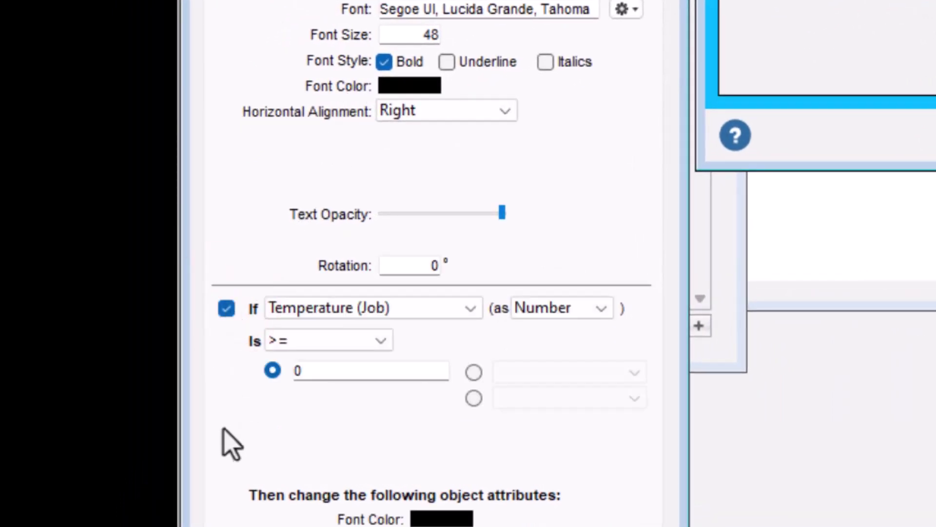
{"action": "double_click", "coordinate": [323, 372]}
{"action": "type", "text": "104"}
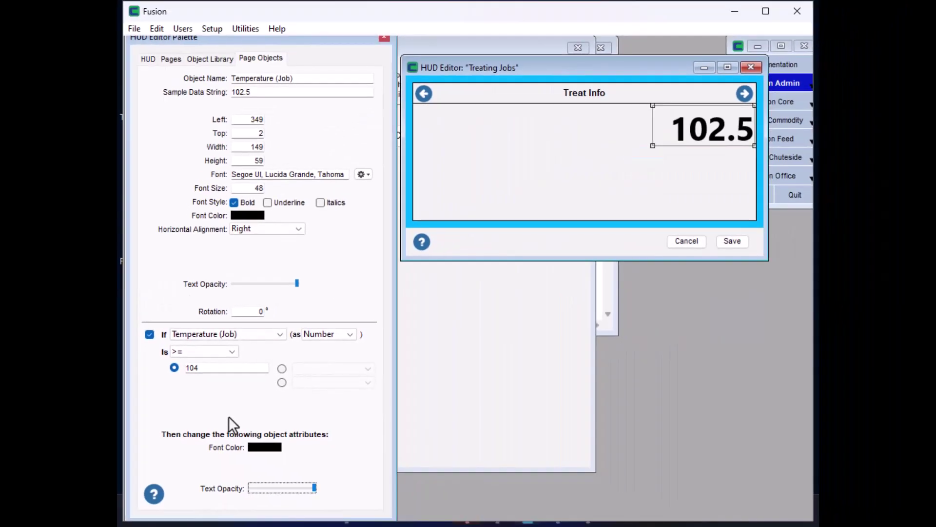
{"action": "left_click", "coordinate": [256, 445]}
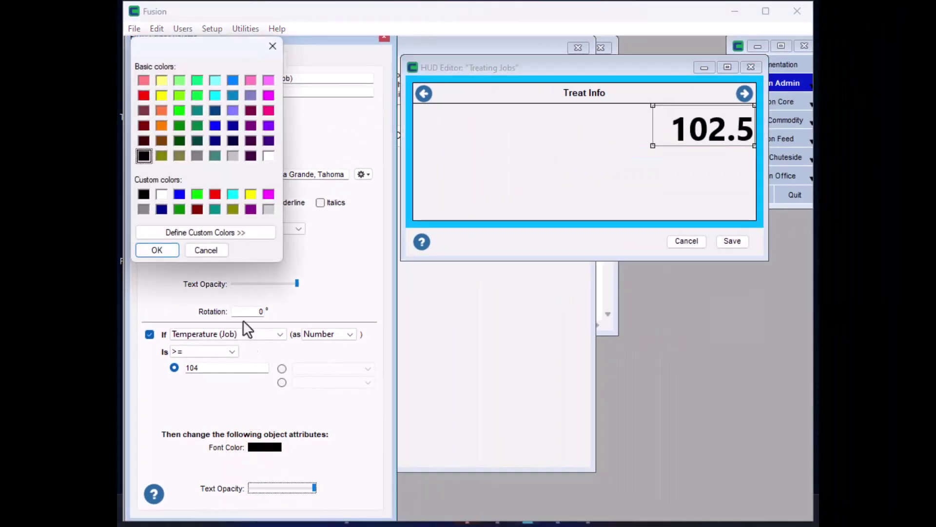
{"action": "left_click", "coordinate": [212, 195]}
{"action": "left_click", "coordinate": [152, 250]}
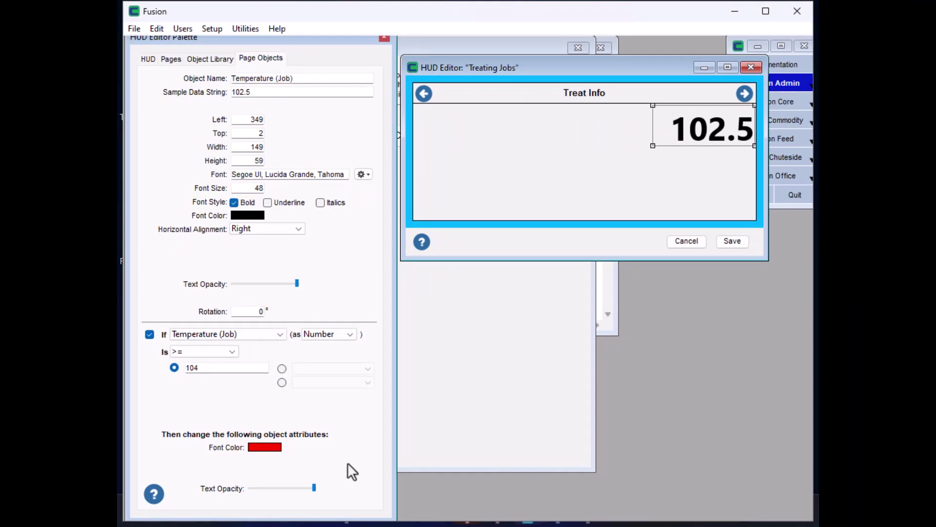
Preview and then hide the red alternate view of 102.5, then inspect the value's If condition field
{"action": "right_click", "coordinate": [609, 177]}
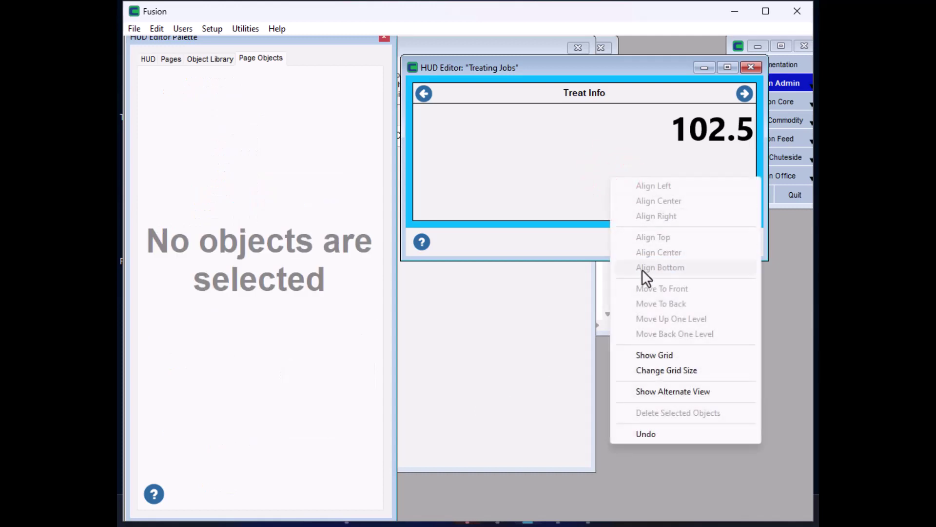
{"action": "left_click", "coordinate": [672, 392]}
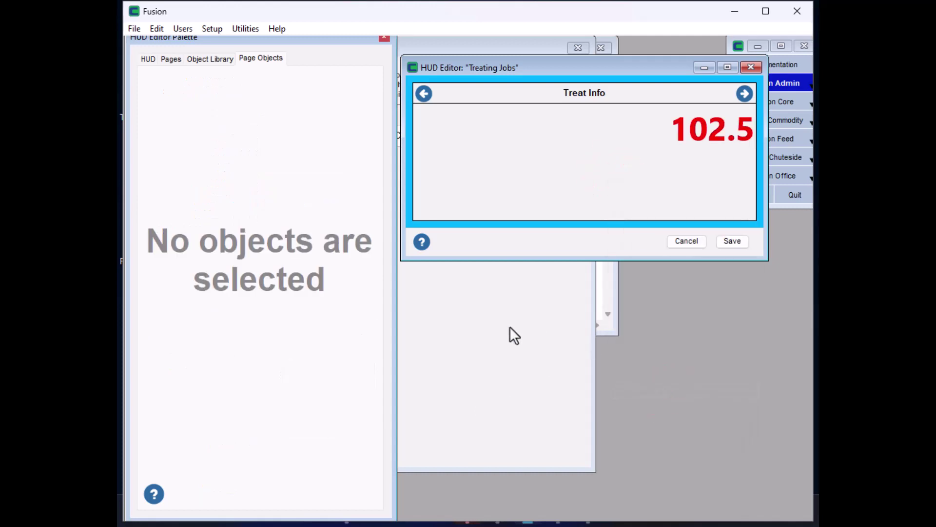
{"action": "right_click", "coordinate": [564, 144]}
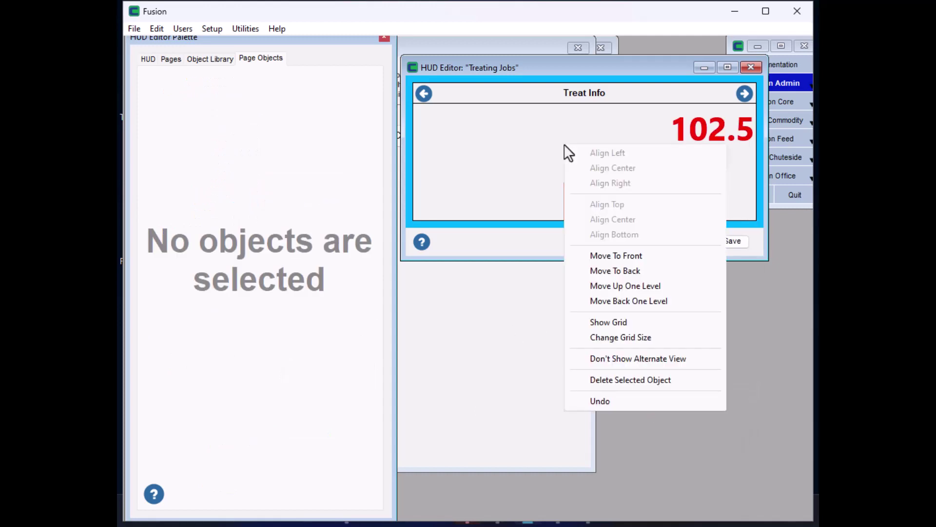
{"action": "left_click", "coordinate": [611, 356]}
{"action": "left_click", "coordinate": [704, 115]}
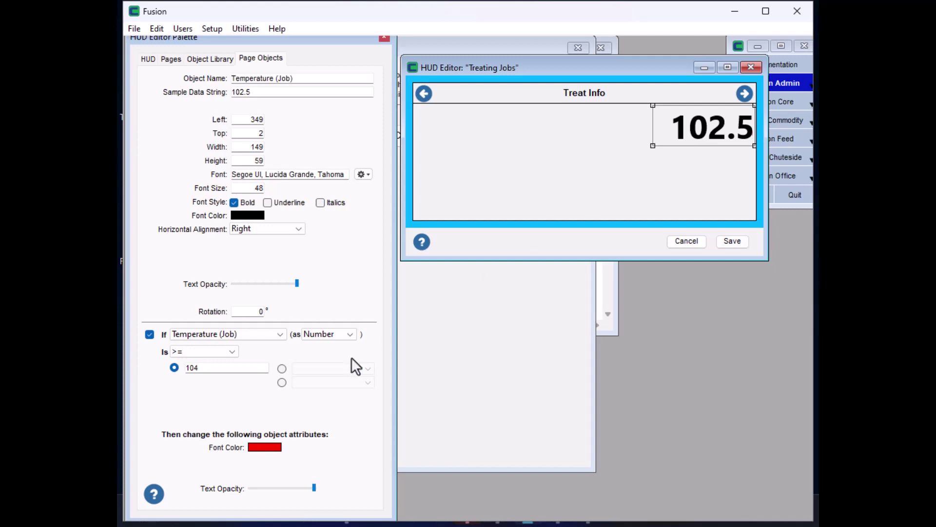
{"action": "left_click", "coordinate": [280, 334]}
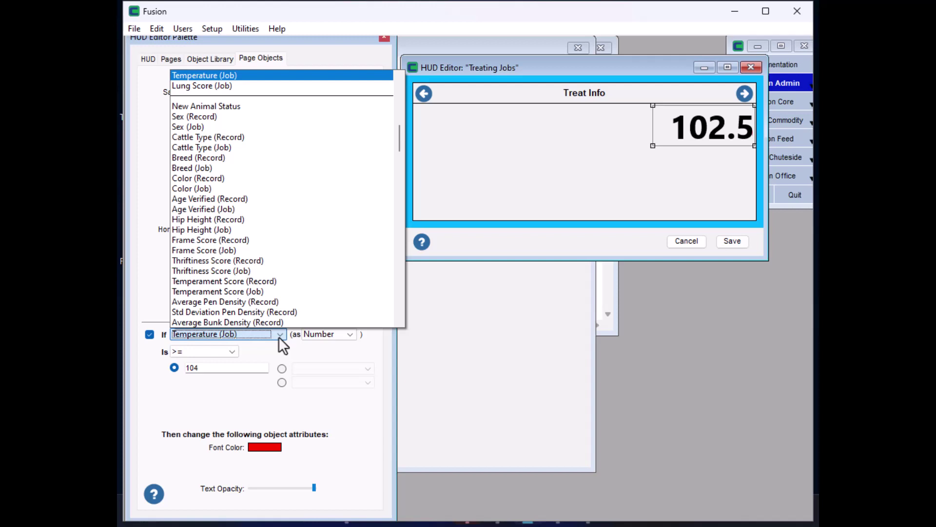
Keep Temperature (Job), then draw a Rectangle stretched across the bottom of the Treat Info page
{"action": "left_click", "coordinate": [246, 399]}
{"action": "left_click", "coordinate": [218, 59]}
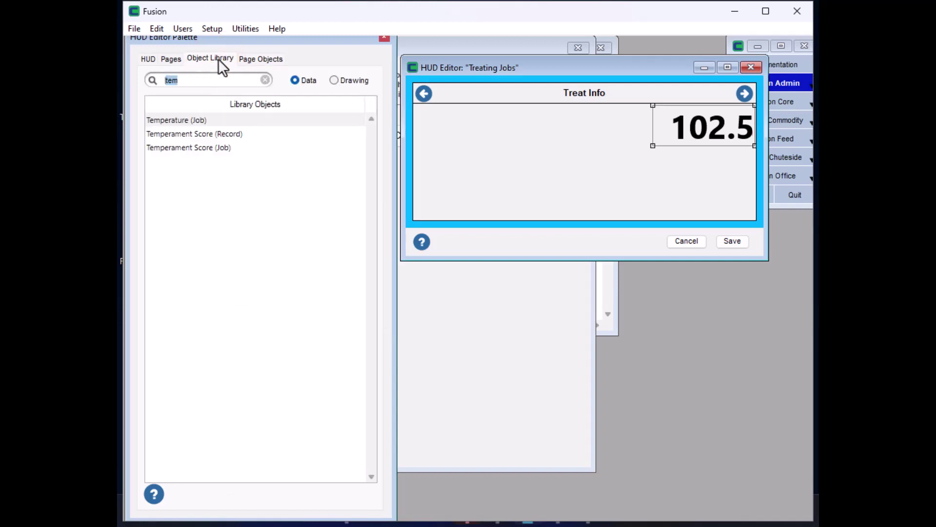
{"action": "left_click", "coordinate": [265, 80]}
{"action": "left_click", "coordinate": [334, 81]}
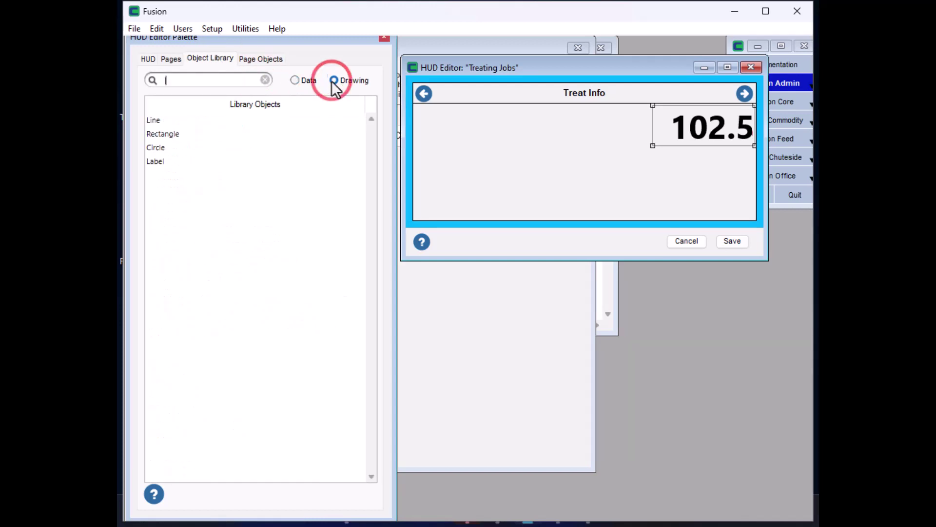
{"action": "left_click", "coordinate": [161, 134]}
{"action": "left_click_drag", "start_coordinate": [505, 157], "coordinate": [545, 183]}
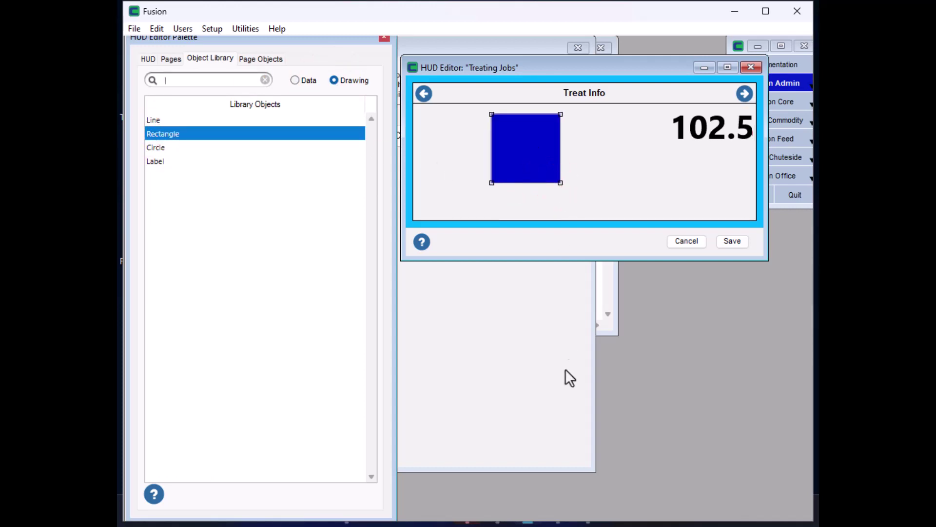
{"action": "left_click", "coordinate": [533, 150]}
{"action": "left_click_drag", "start_coordinate": [531, 150], "coordinate": [429, 184]}
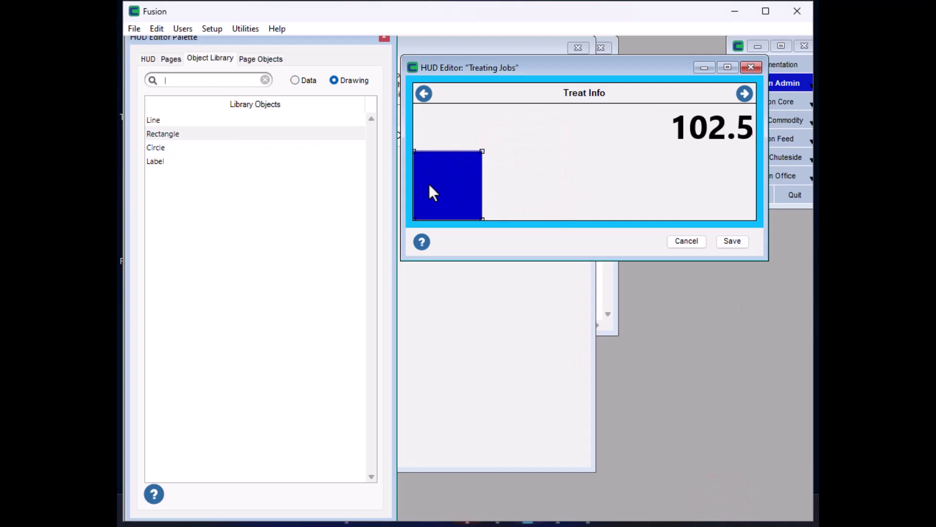
{"action": "left_click_drag", "start_coordinate": [481, 152], "coordinate": [754, 182]}
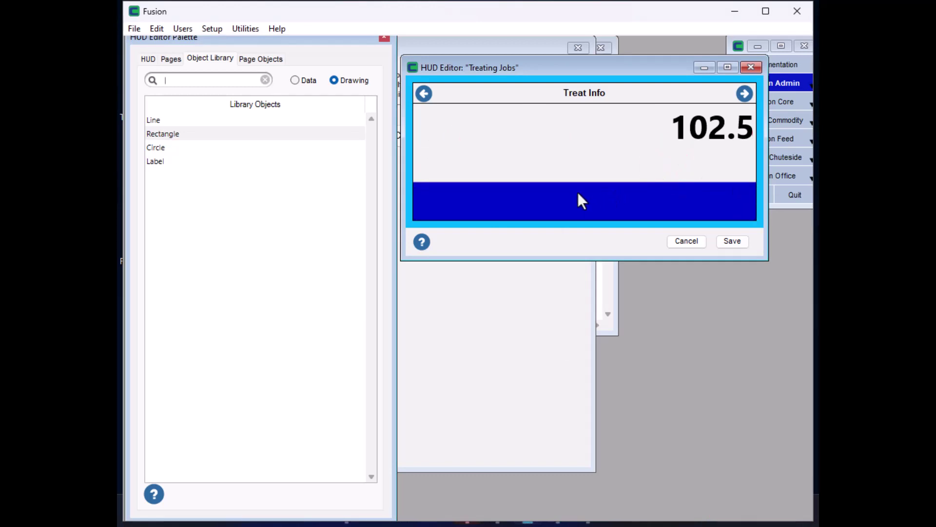
Give the rectangle an orange background with zero background and foreground opacity
{"action": "left_click", "coordinate": [267, 59]}
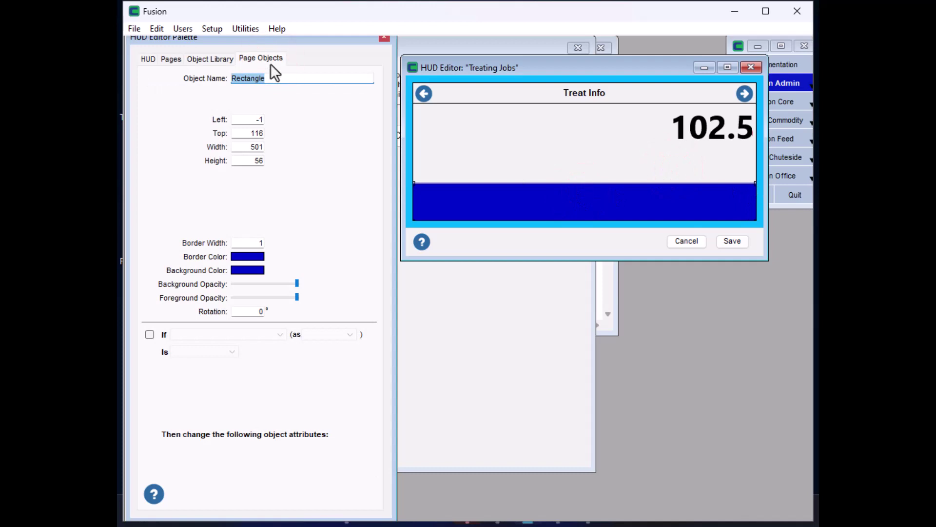
{"action": "left_click", "coordinate": [245, 270]}
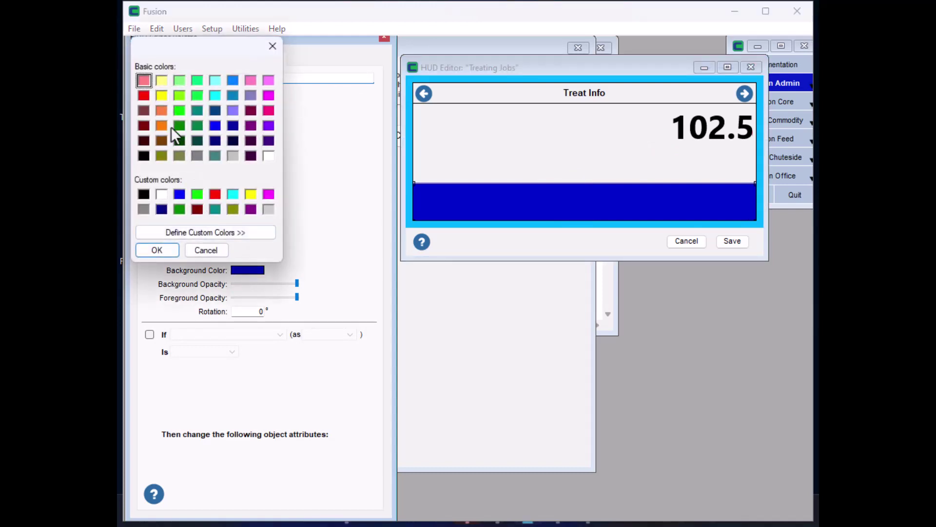
{"action": "left_click", "coordinate": [162, 115]}
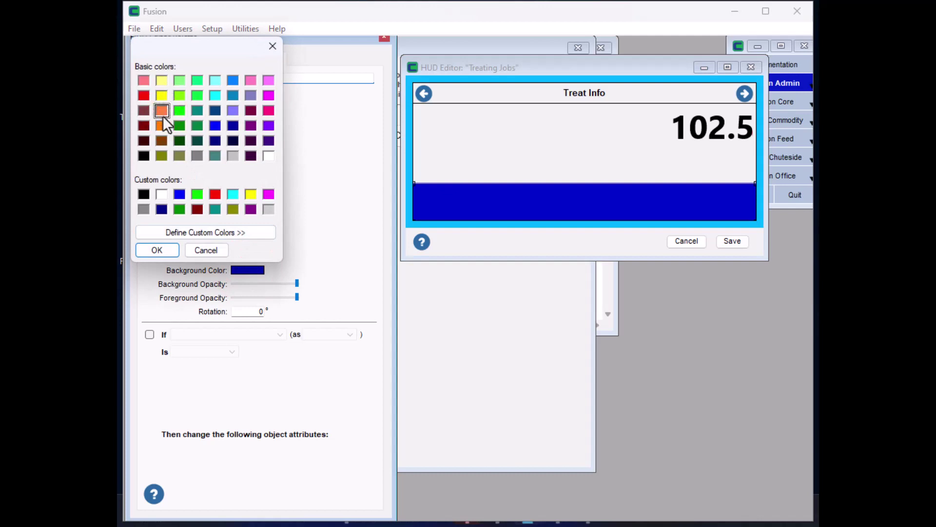
{"action": "left_click", "coordinate": [160, 247]}
{"action": "left_click_drag", "start_coordinate": [296, 283], "coordinate": [218, 287]}
{"action": "left_click_drag", "start_coordinate": [297, 297], "coordinate": [292, 297]}
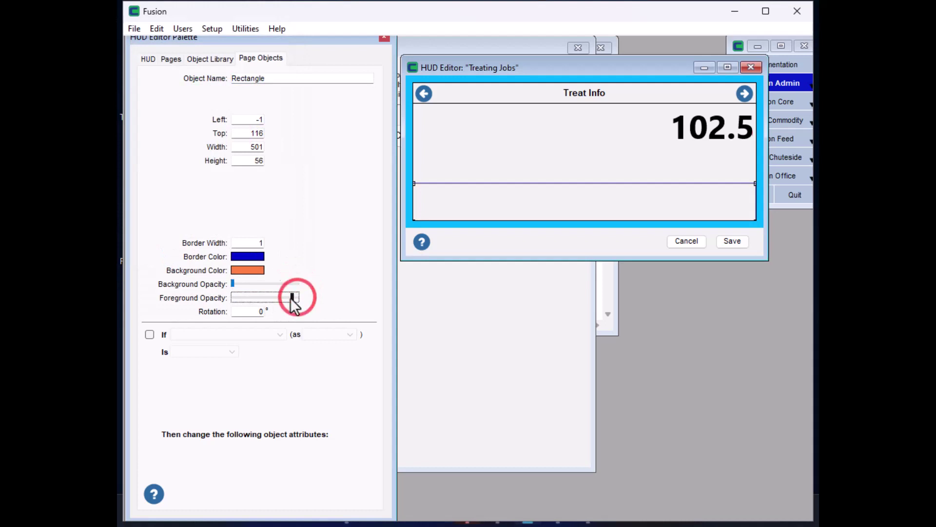
Add condition Current Pen (Job) Not Home Pen (Job) with full background and foreground opacity
{"action": "left_click", "coordinate": [149, 334]}
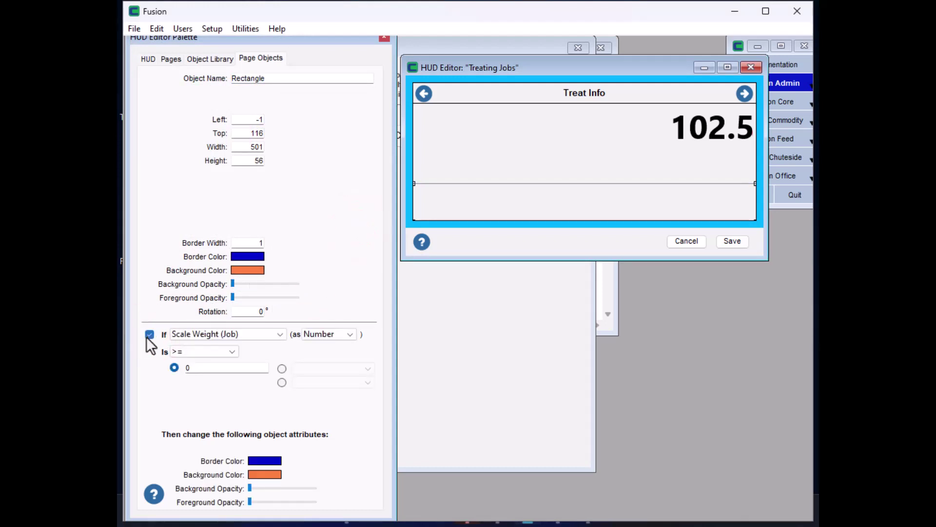
{"action": "left_click", "coordinate": [244, 336]}
{"action": "left_click", "coordinate": [204, 209]}
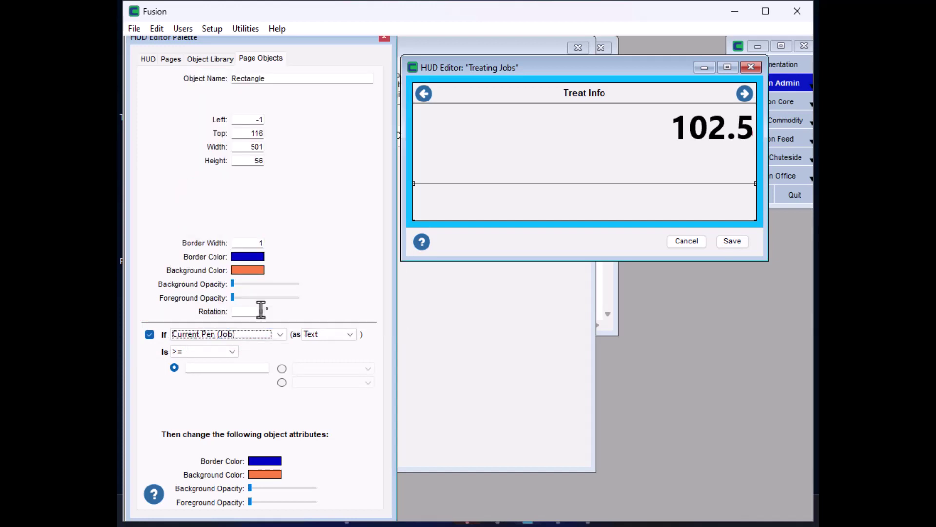
{"action": "left_click", "coordinate": [282, 369]}
{"action": "left_click", "coordinate": [329, 368]}
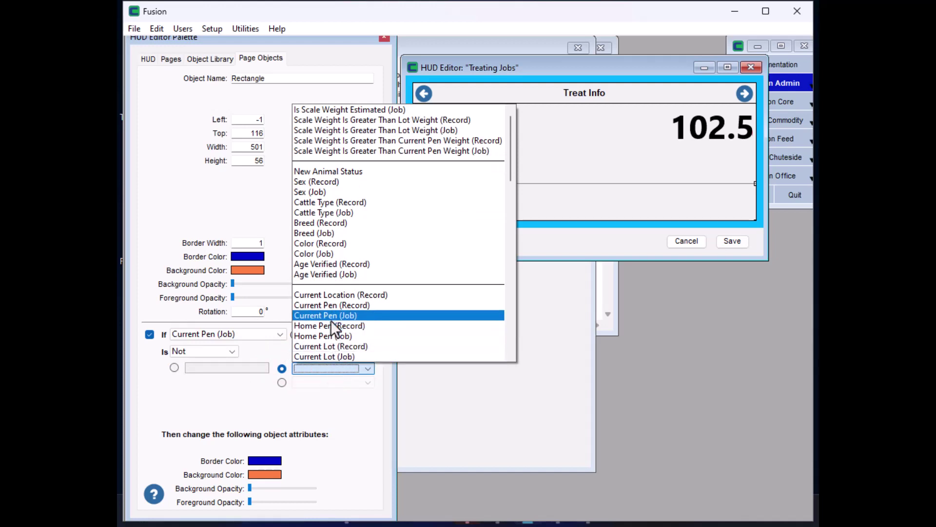
{"action": "left_click", "coordinate": [326, 335]}
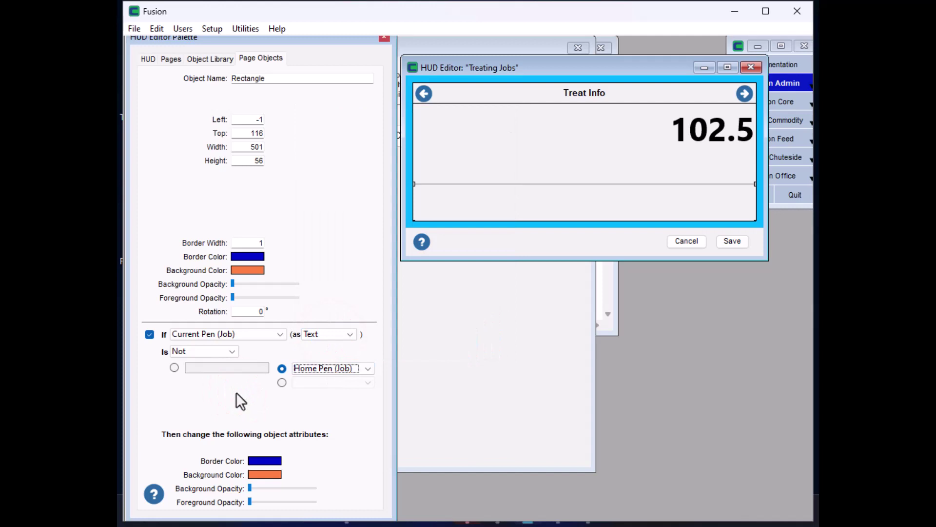
{"action": "left_click_drag", "start_coordinate": [250, 488], "coordinate": [321, 488]}
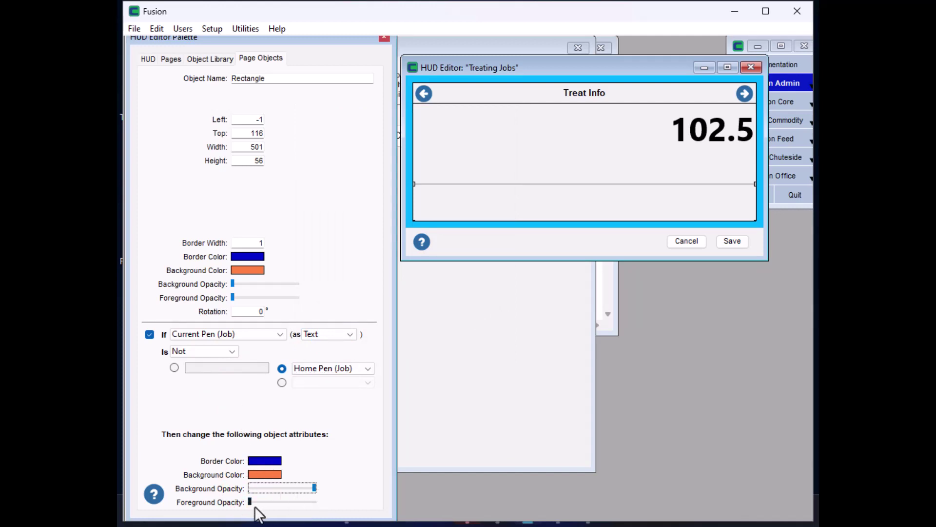
{"action": "left_click_drag", "start_coordinate": [250, 502], "coordinate": [312, 500]}
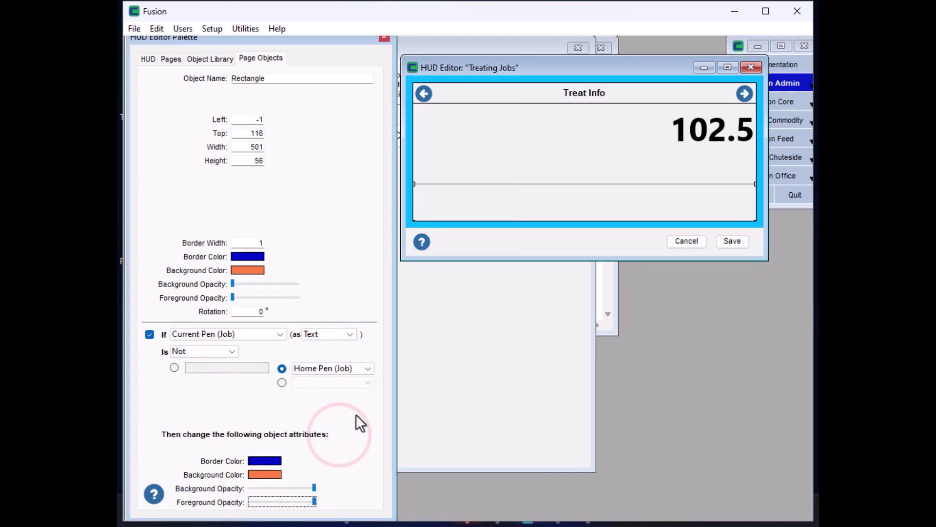
Preview the Treat Info page's alternate view showing red 102.5 and the orange bottom bar
{"action": "right_click", "coordinate": [507, 223]}
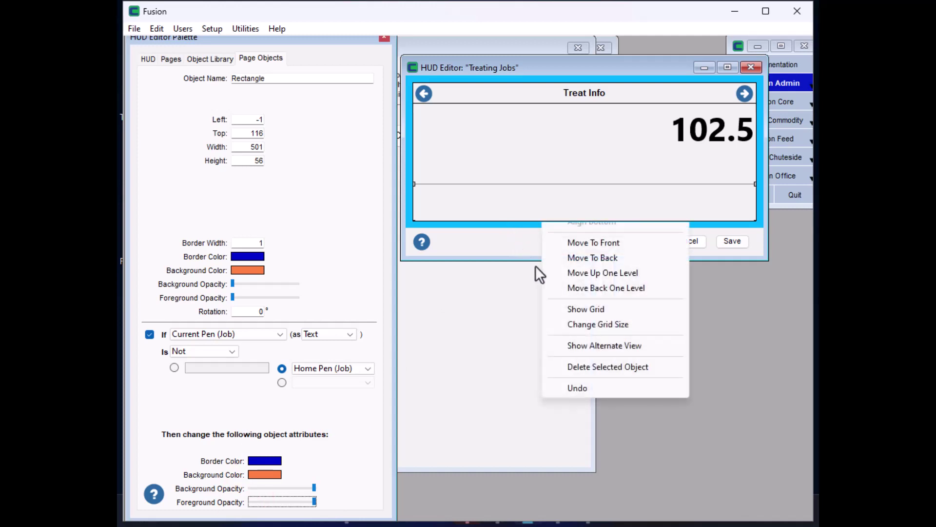
{"action": "left_click", "coordinate": [598, 351]}
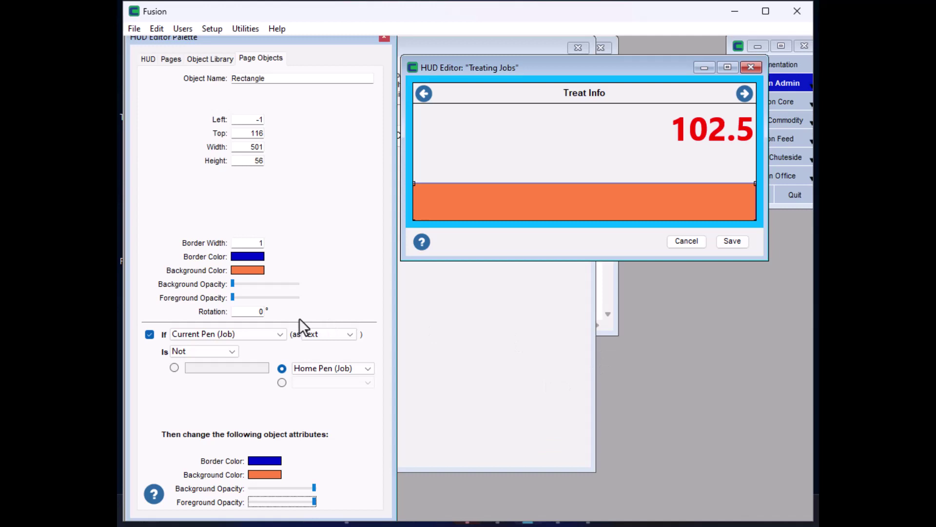
Save the HUD and add Treating Jobs to Process Low Risk Fall Calves windows below Subjob List
{"action": "left_click", "coordinate": [737, 242]}
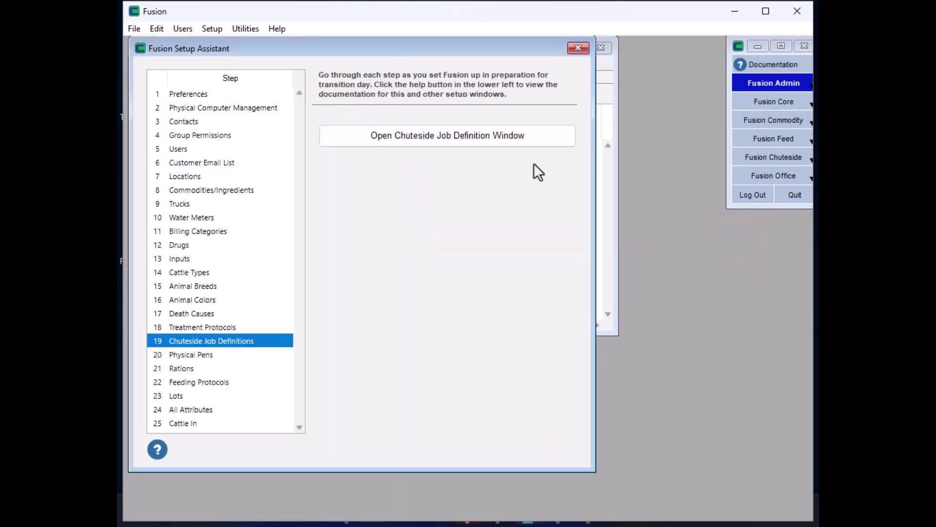
{"action": "left_click", "coordinate": [618, 209]}
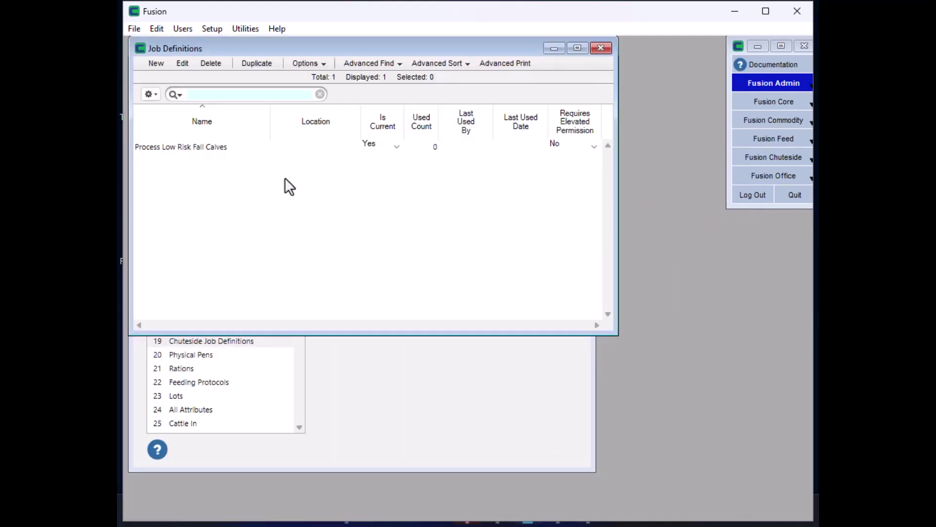
{"action": "double_click", "coordinate": [235, 146]}
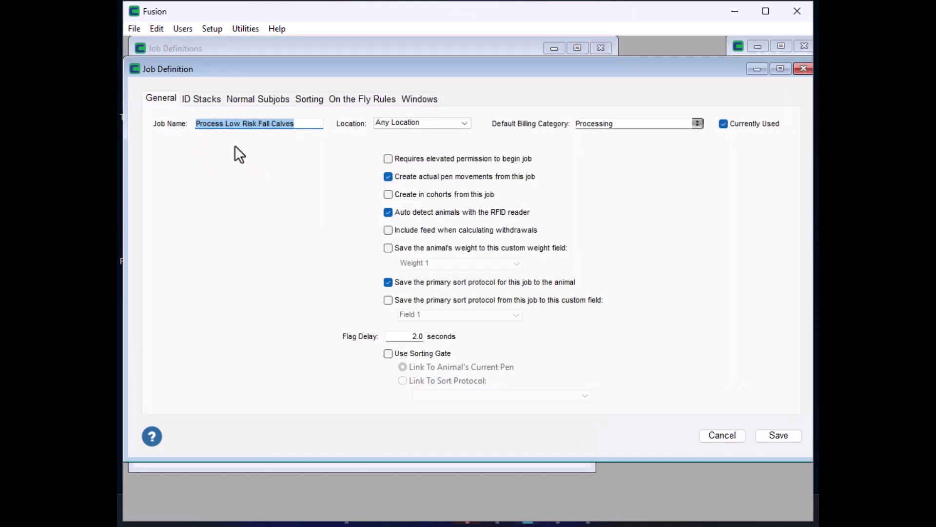
{"action": "left_click", "coordinate": [401, 100]}
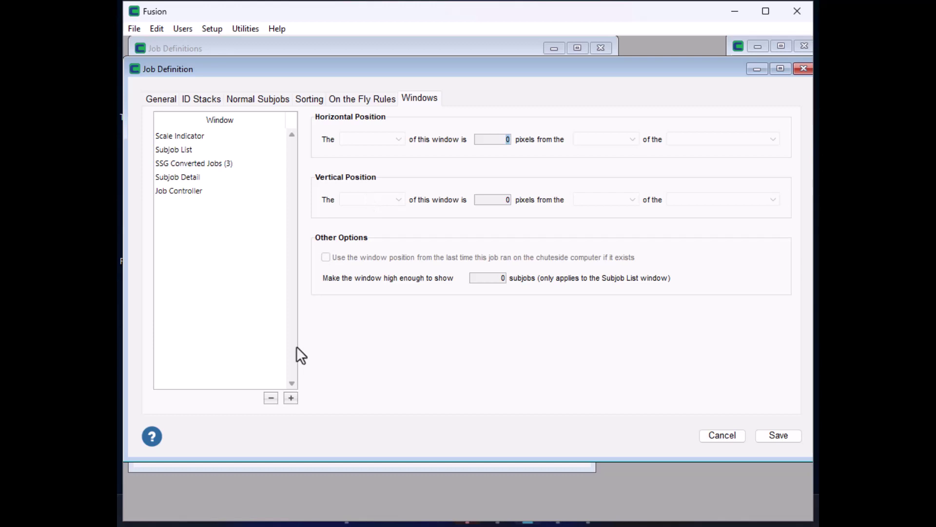
{"action": "left_click", "coordinate": [291, 399]}
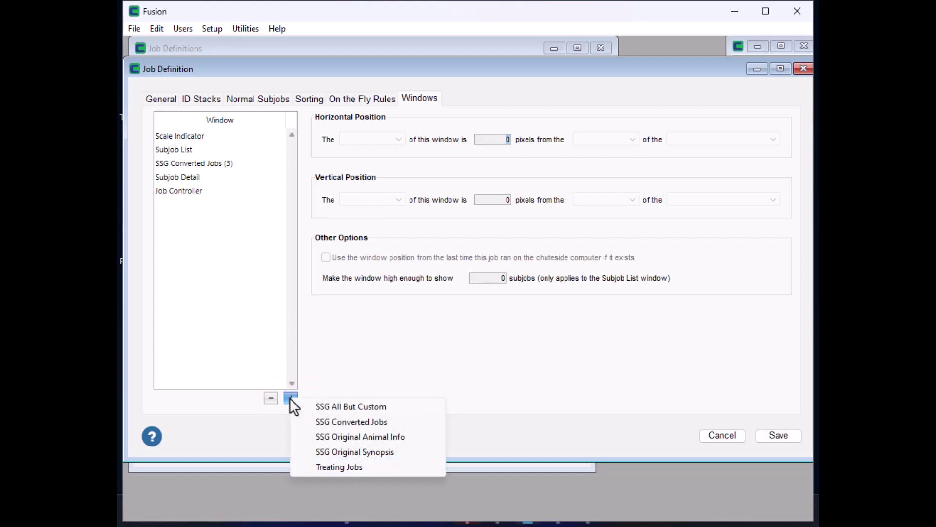
{"action": "left_click", "coordinate": [335, 468]}
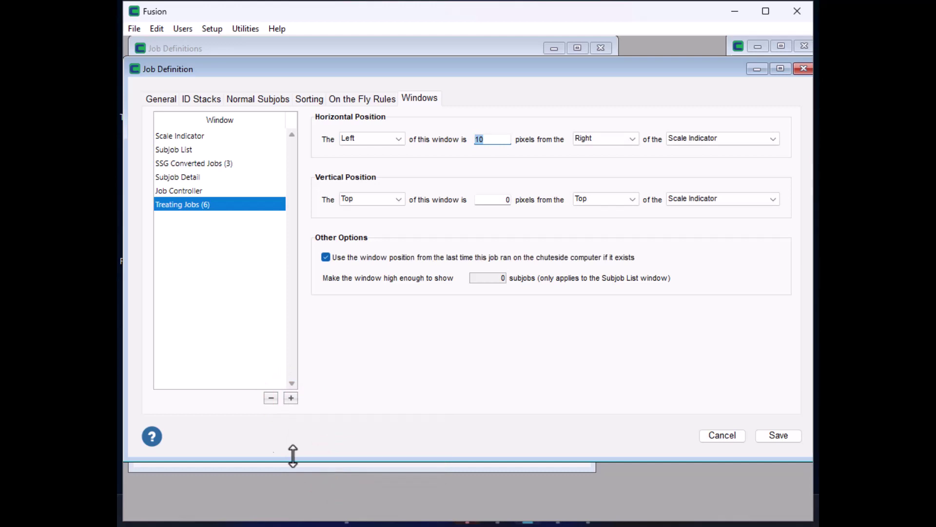
{"action": "left_click_drag", "start_coordinate": [177, 207], "coordinate": [182, 160]}
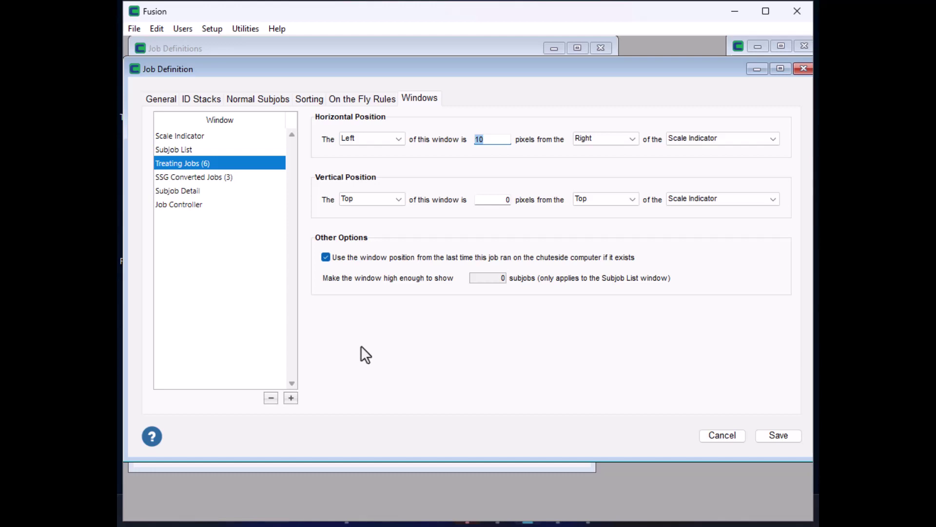
Compare the Scale Indicator, Subjob List and Treating Jobs window positions, then close the editor
{"action": "left_click", "coordinate": [192, 137]}
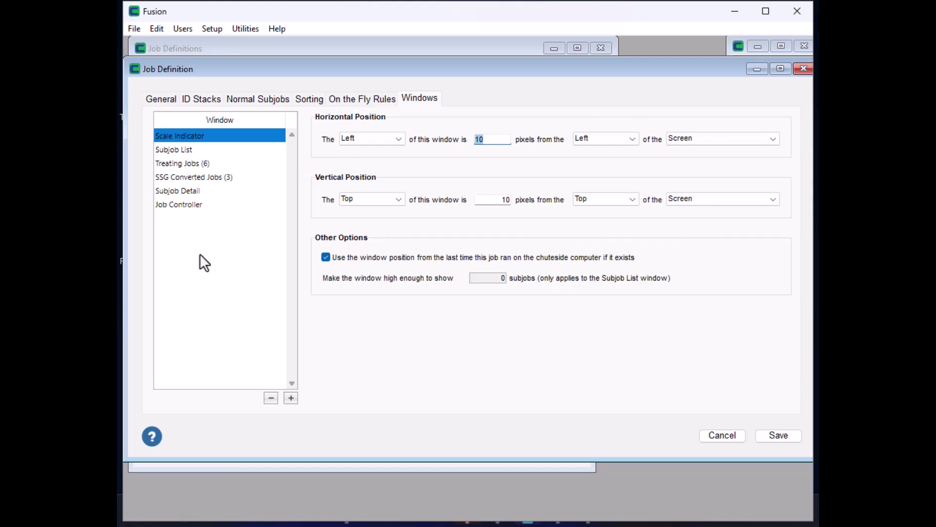
{"action": "left_click", "coordinate": [206, 148]}
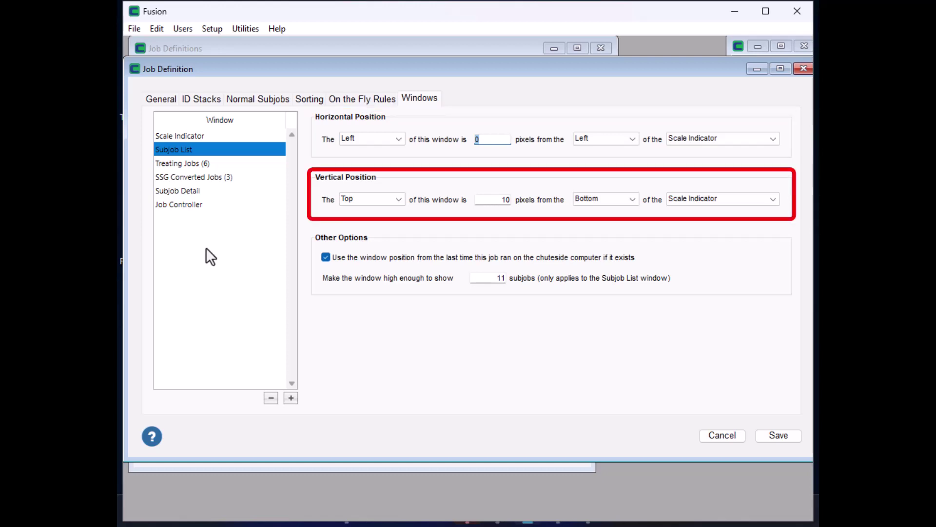
{"action": "left_click", "coordinate": [215, 163]}
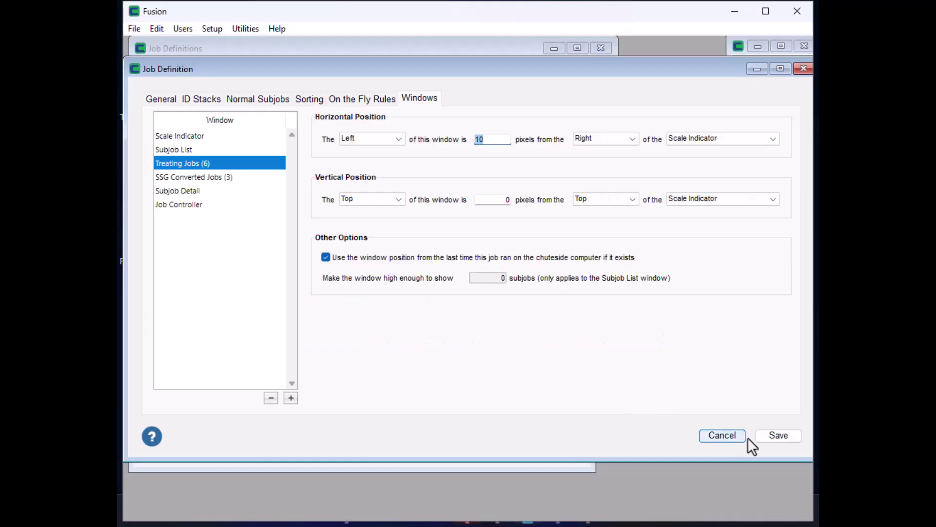
{"action": "left_click", "coordinate": [771, 436]}
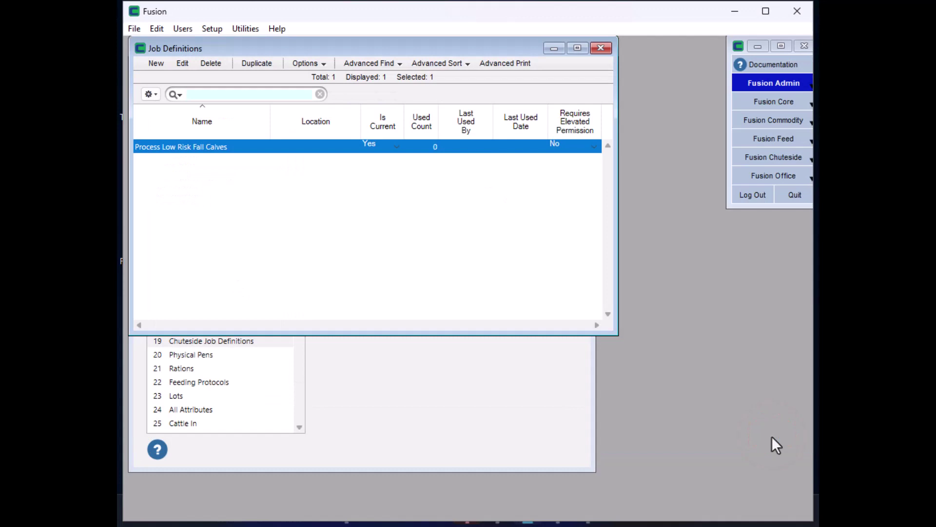